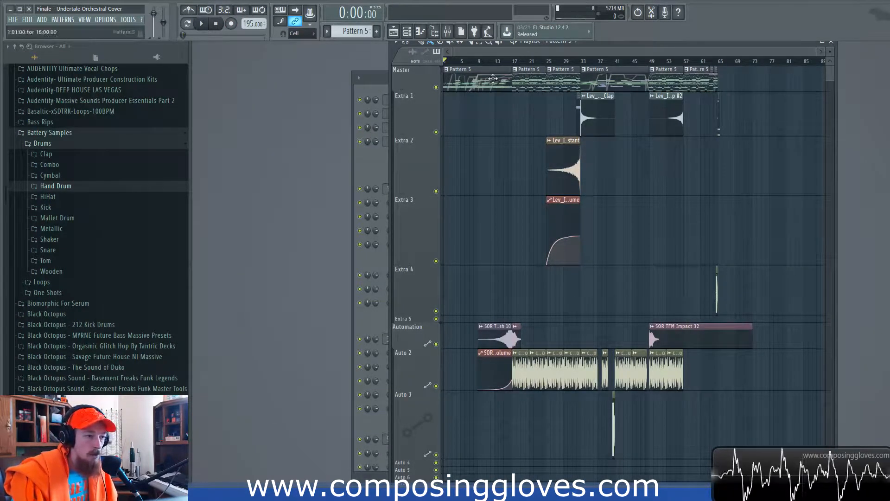
Examine the full song arrangement in the playlist, from the opening pattern clips to the final clips near bar 65
scroll(494, 185, "up", 5)
left_click_drag(556, 170, 737, 169)
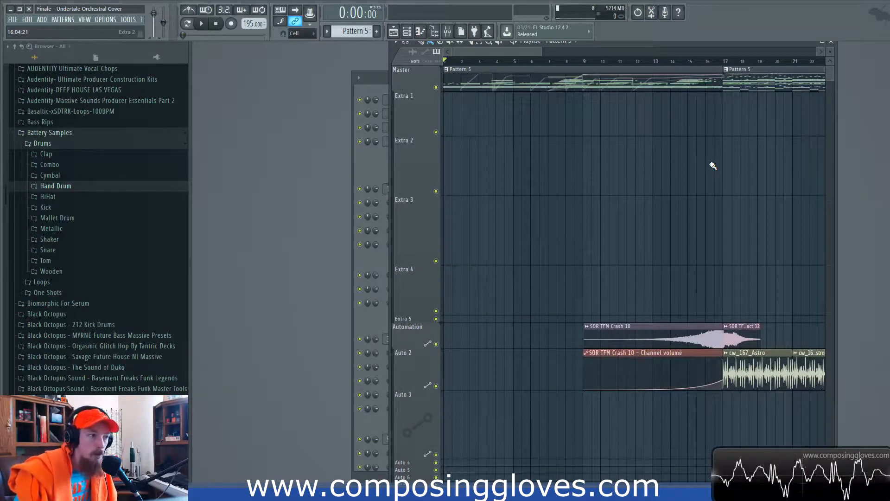
scroll(537, 145, "down", 5)
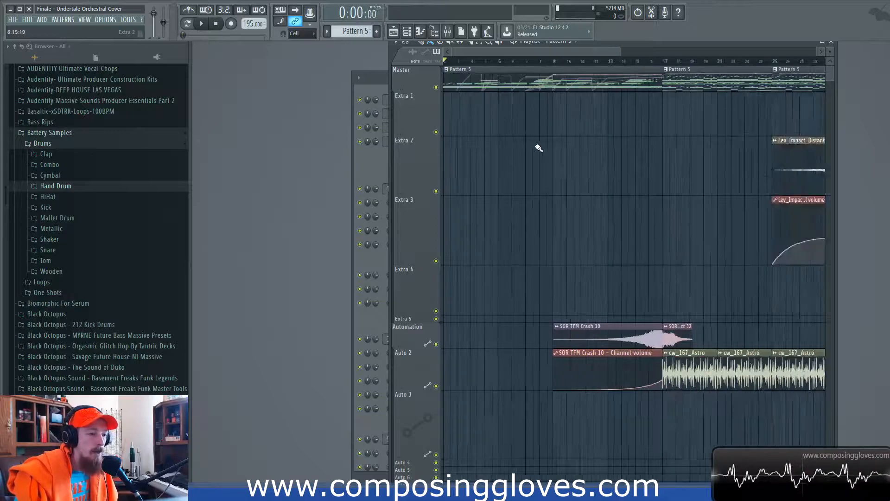
left_click_drag(521, 373, 737, 381)
left_click(566, 295)
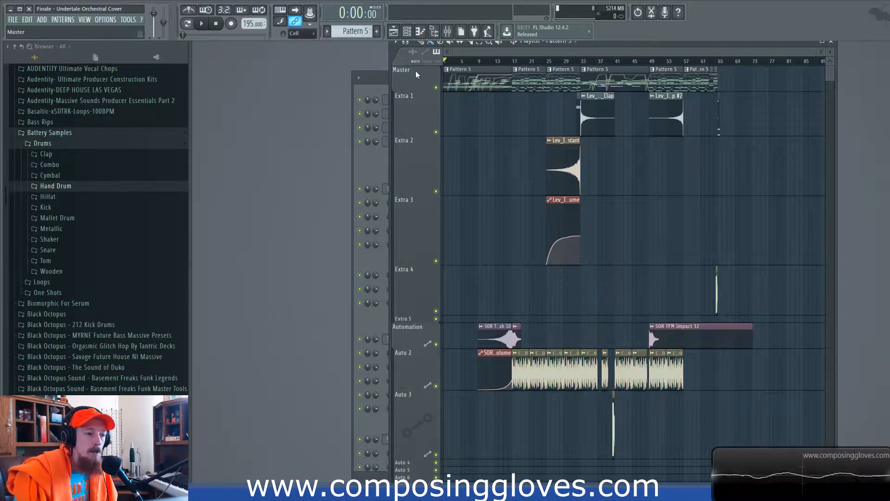
left_click_drag(461, 79, 744, 86)
left_click(746, 85, "ctrl")
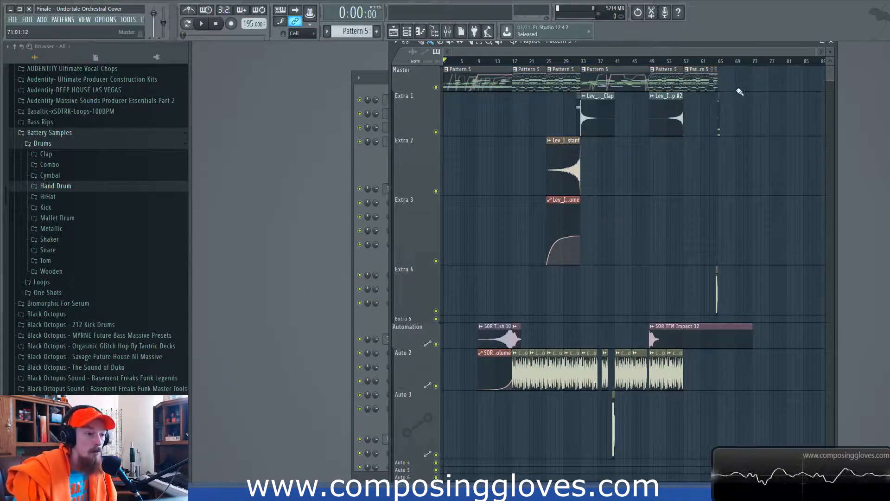
scroll(485, 125, "up", 3)
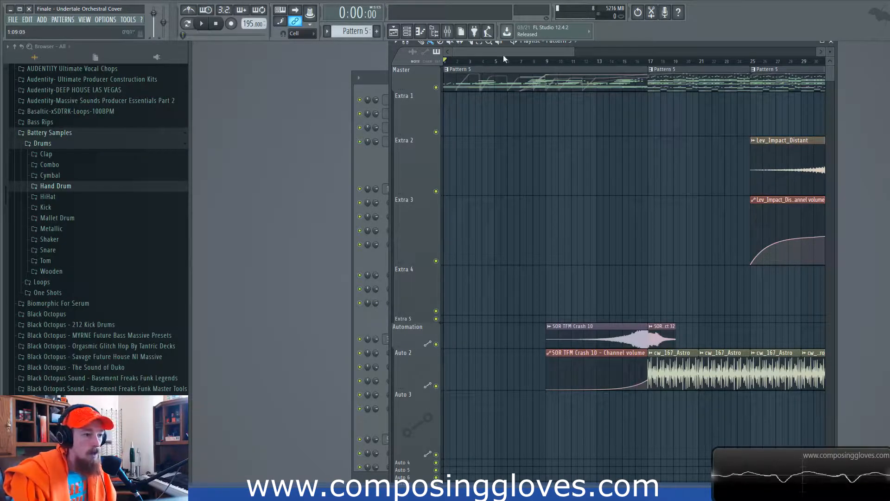
scroll(517, 127, "down", 4)
scroll(516, 127, "down", 1)
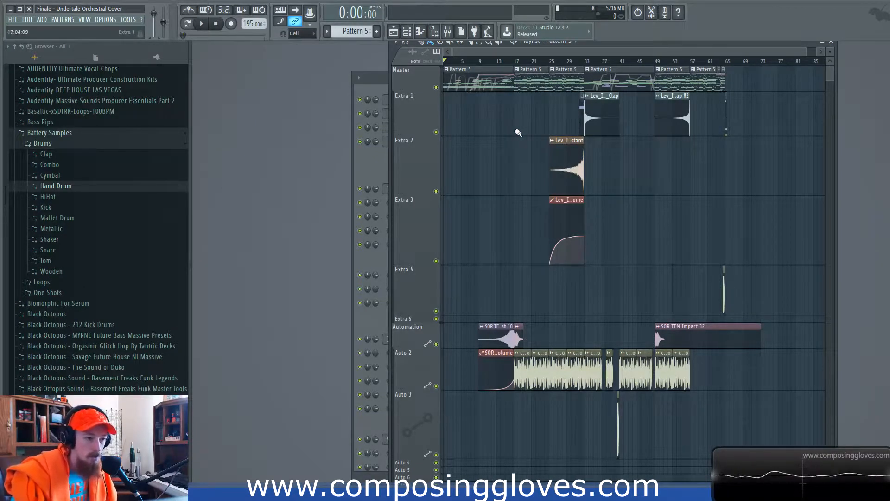
scroll(506, 135, "up", 3)
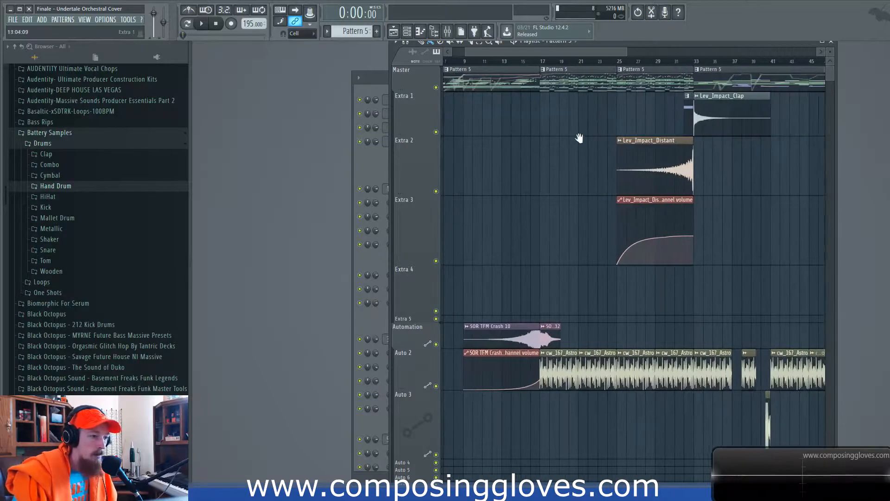
Play the song from the start and follow the opening Pattern 5 clip's String Ensemble and Harp notes in the piano roll
key("space")
double_click(494, 83)
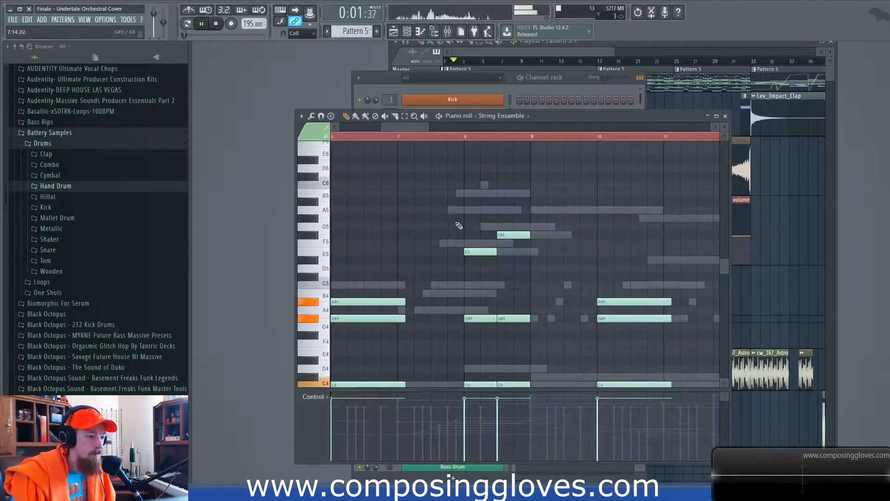
right_click(459, 229)
right_click(459, 229)
left_click_drag(489, 207, 478, 164)
left_click_drag(535, 215, 442, 197)
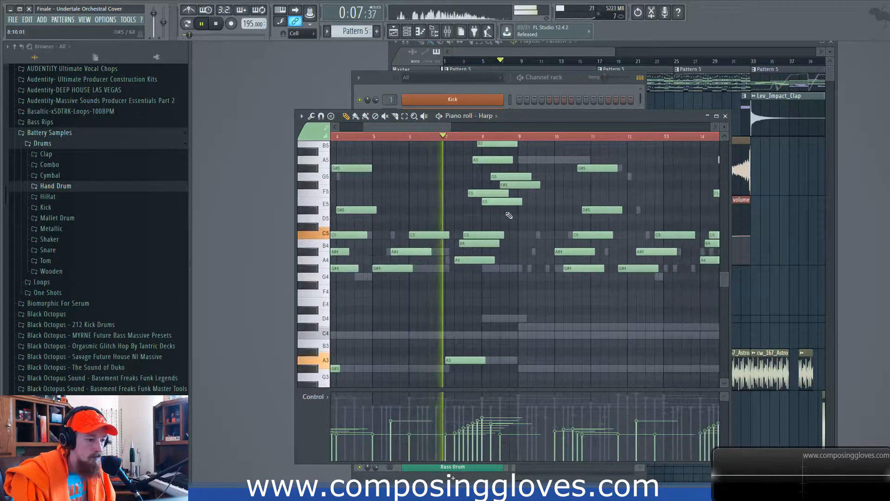
left_click_drag(526, 220, 494, 241)
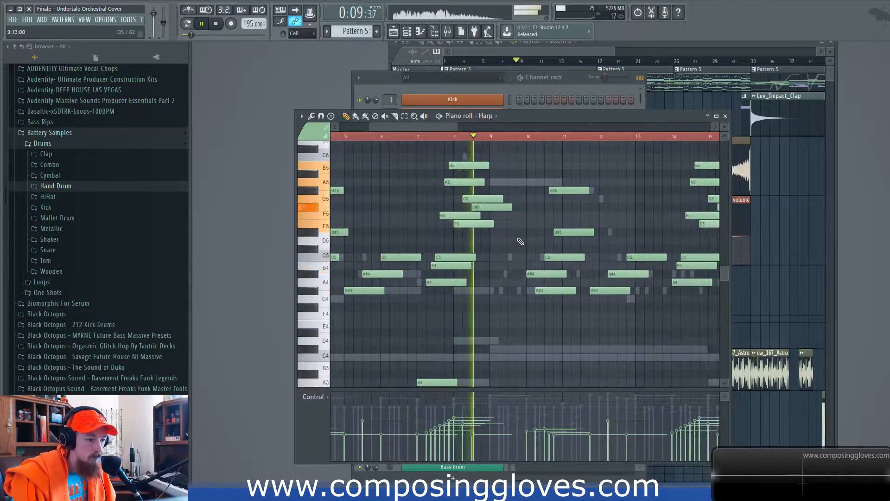
Switch the piano roll to the Celesta and follow its notes up to bar 17 during playback
right_click(510, 258)
right_click(510, 258)
left_click_drag(547, 207, 411, 185)
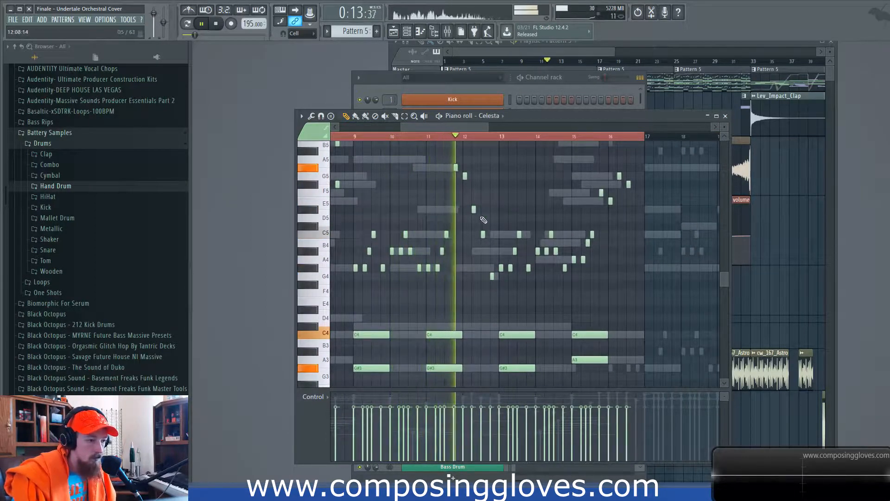
left_click_drag(557, 246, 496, 209)
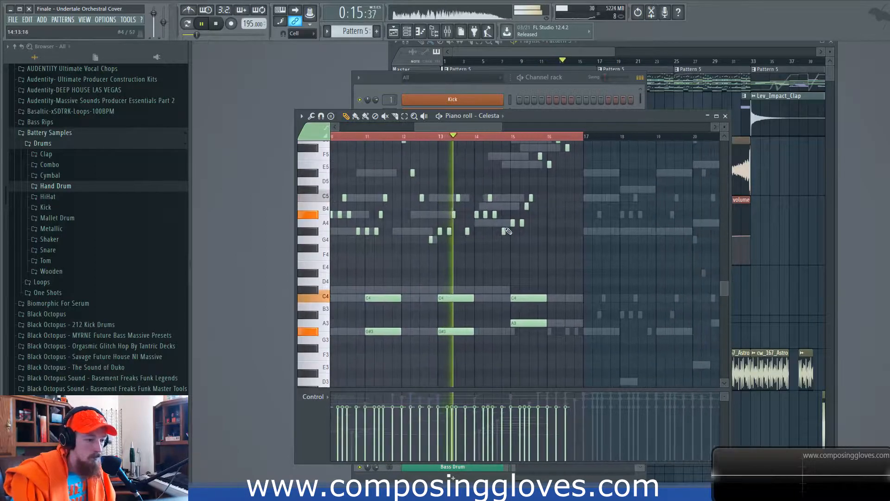
left_click_drag(583, 290, 542, 277)
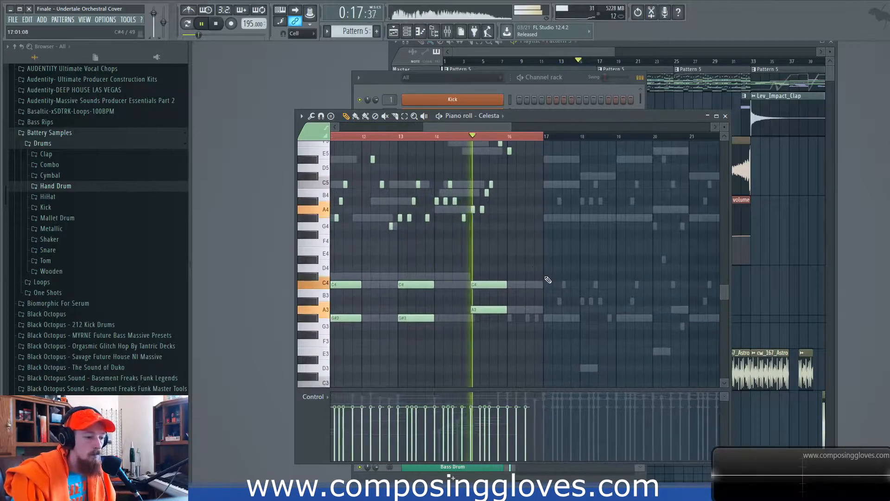
Inspect the String Ensemble notes and then the Grandure notes in bars 17 to 25 of the piano roll
double_click(526, 285)
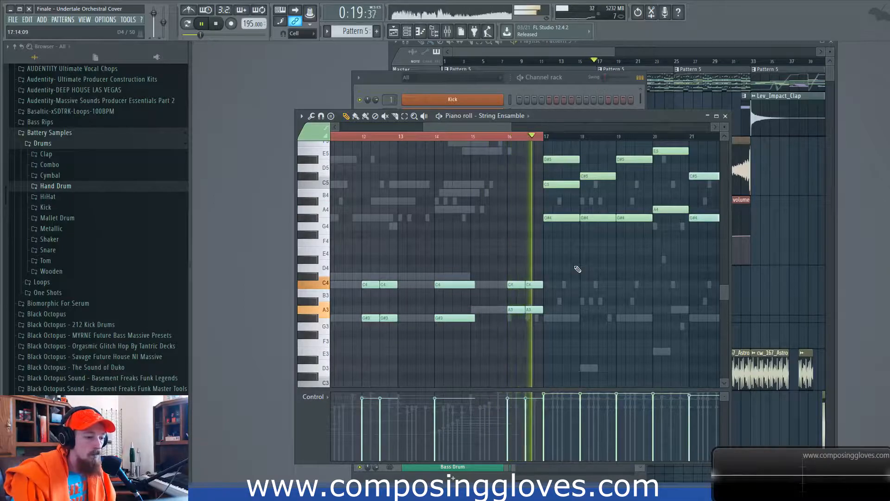
mouse_move(623, 264)
left_mouse_down()
mouse_move(543, 280)
mouse_move(533, 314)
left_mouse_up()
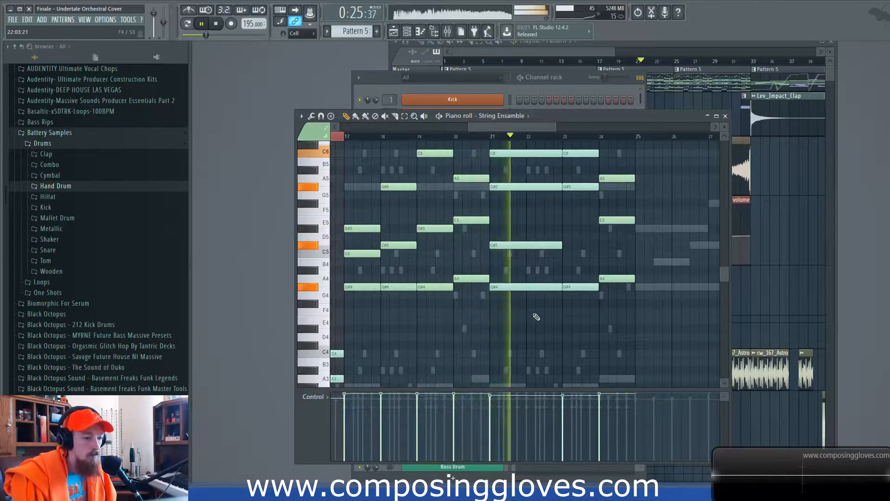
right_click(579, 170)
left_click_drag(569, 231, 523, 300)
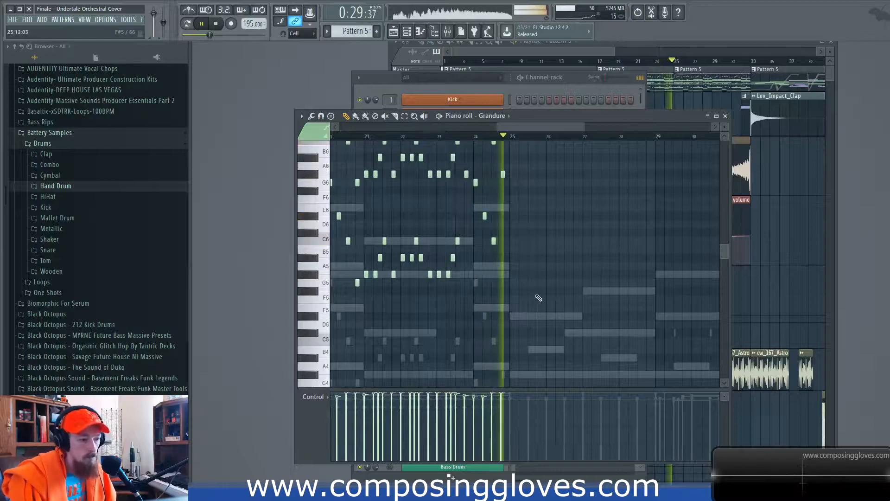
left_click_drag(463, 298, 577, 345)
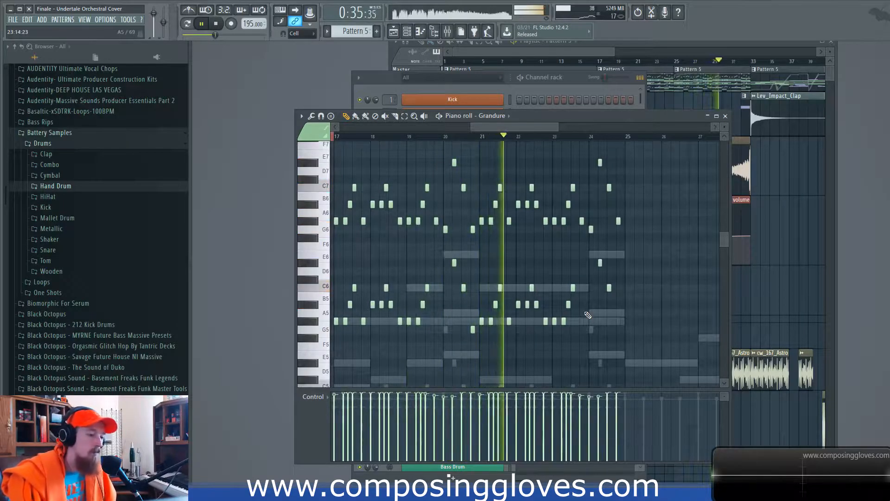
Open the Pattern 5 clip at bar 33 in the piano roll and show the c - Horns a6 melody from bar 25
left_click_drag(580, 50, 690, 52)
double_click(552, 77)
left_click_drag(502, 196, 526, 249)
left_click_drag(450, 286, 566, 308)
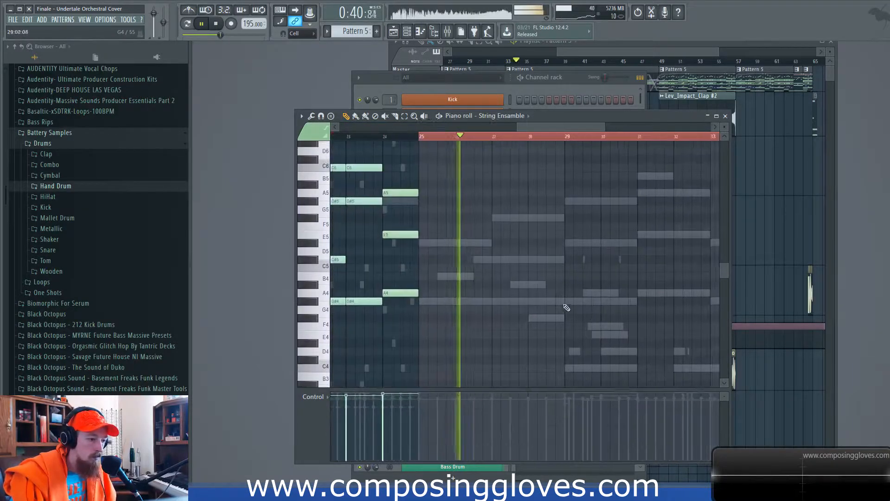
right_click(463, 279)
right_click(463, 278)
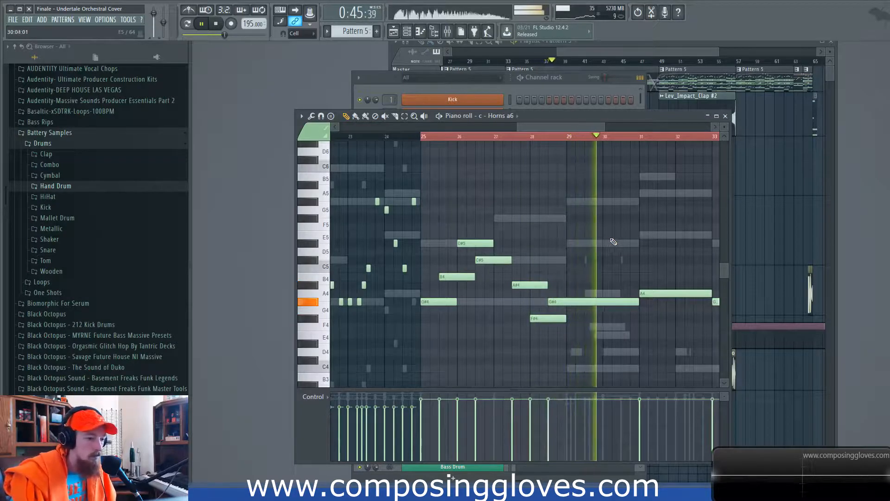
Switch the piano roll to Action Strikes and follow its notes up to bar 41
right_click(502, 365)
right_click(502, 365)
left_click_drag(563, 255, 500, 183)
left_click_drag(521, 239, 475, 277)
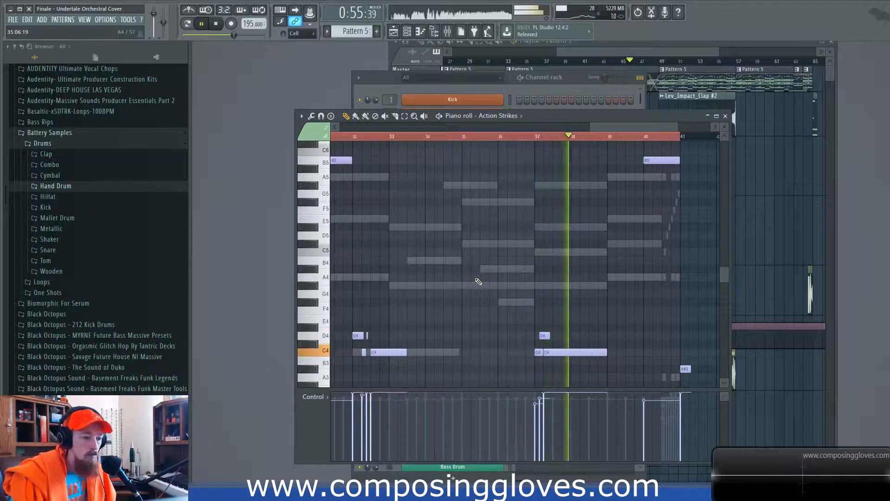
left_click_drag(677, 256, 558, 275)
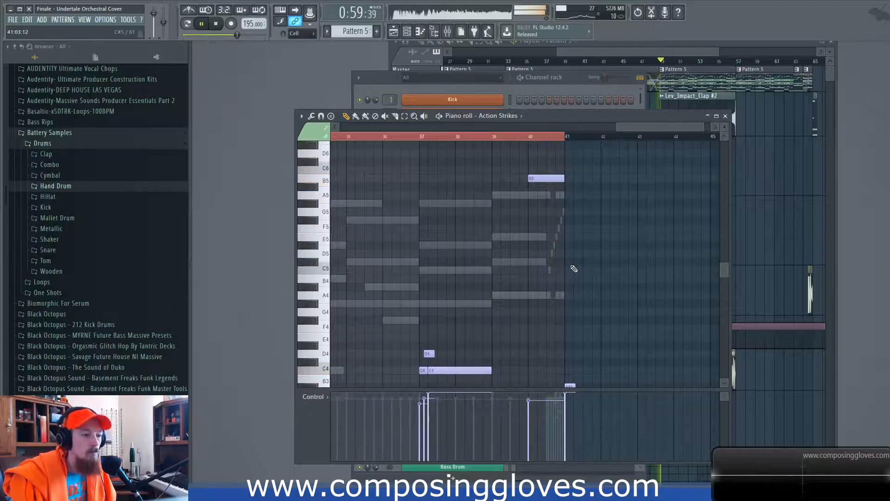
Open the Pattern 5 clip at bar 49 in the piano roll and review its String Ensemble chords in bars 17 to 25
double_click(692, 78)
left_click_drag(563, 217, 742, 253)
scroll(607, 261, "down", 2)
left_click_drag(606, 260, 557, 292)
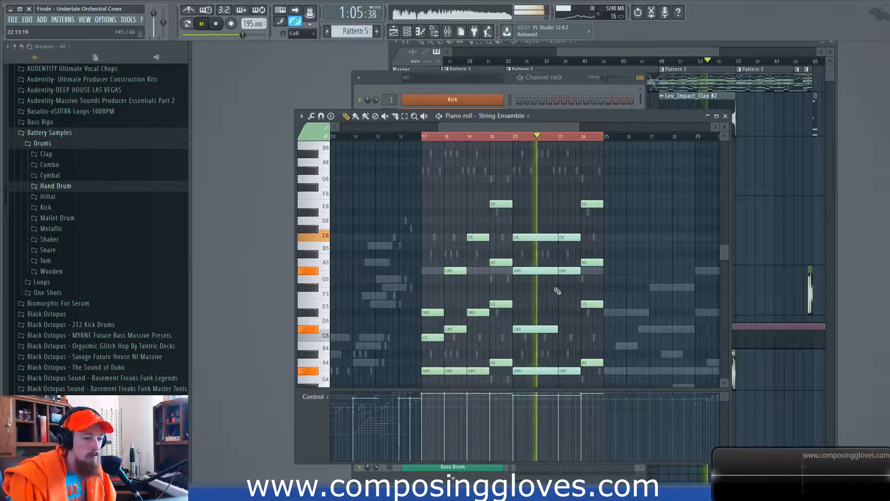
left_click_drag(615, 264, 539, 266)
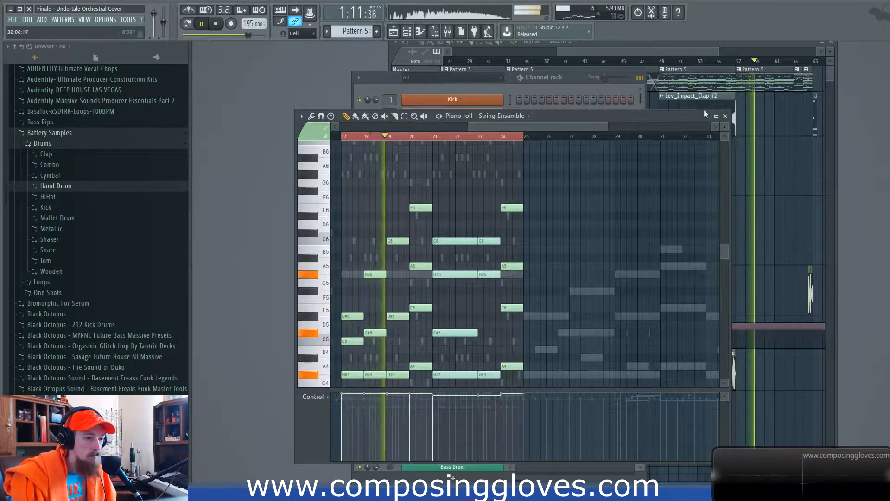
Open the Pattern 7 clip at the song's end, view its Celesta notes, and return to the playlist start with playback stopped
left_click(683, 51)
left_click_drag(683, 51, 732, 51)
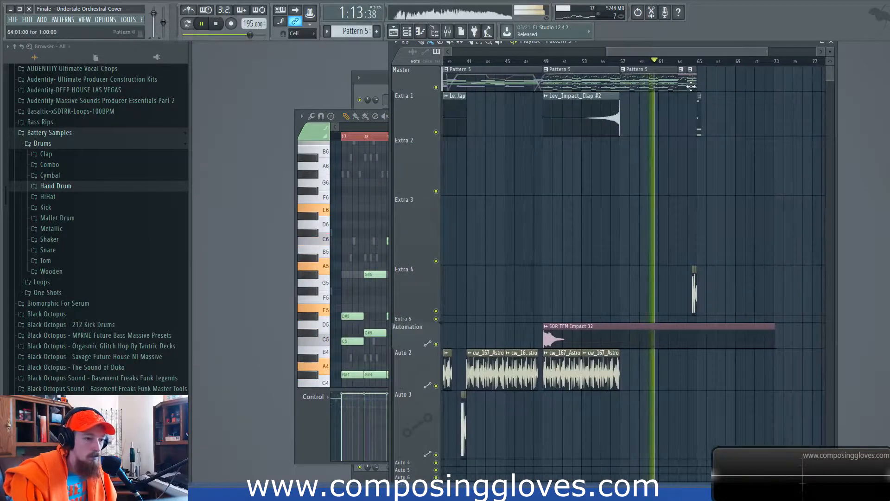
double_click(698, 120)
left_click_drag(447, 243, 443, 215)
scroll(405, 296, "up", 5)
left_click_drag(418, 291, 563, 283)
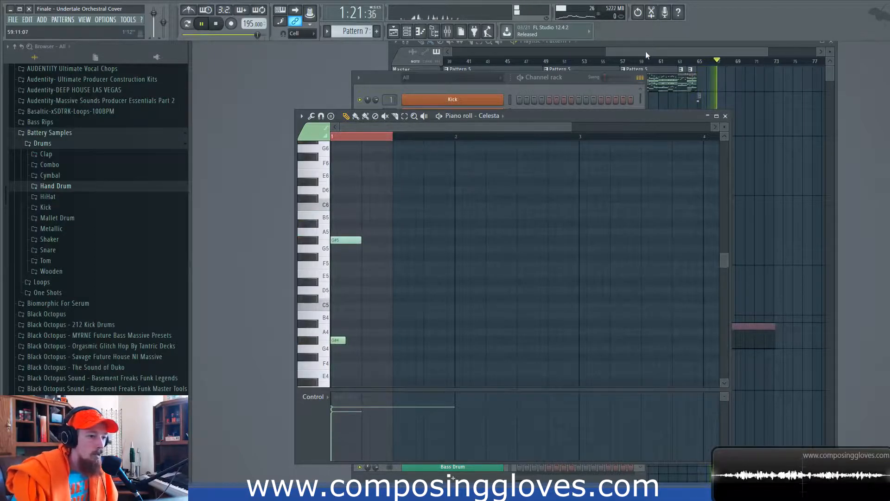
left_click_drag(646, 51, 113, 50)
key("space")
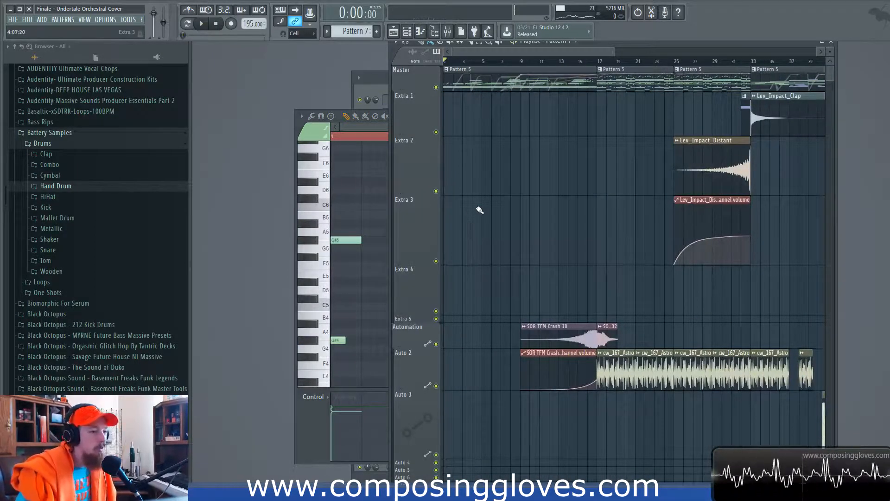
Review the whole playlist, highlighting the cw_167_Astro loop clips on the Auto 2 track and clearing the selection
scroll(480, 210, "down", 3)
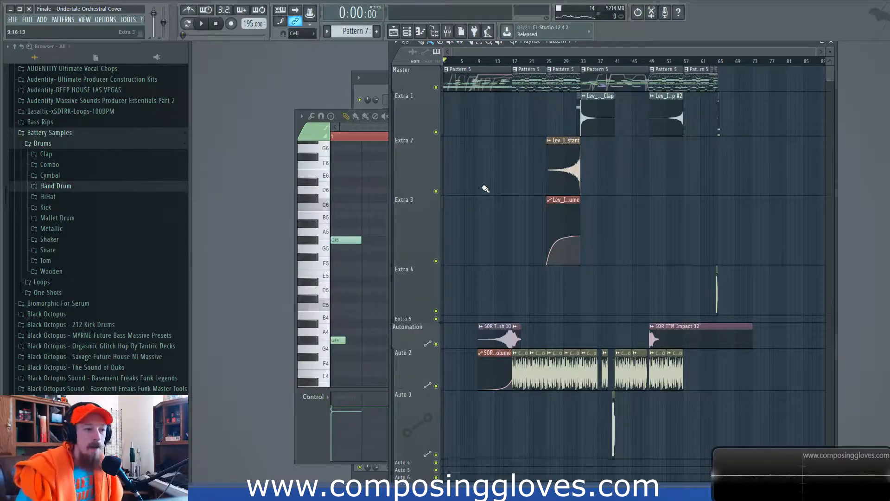
left_click_drag(530, 378, 718, 383)
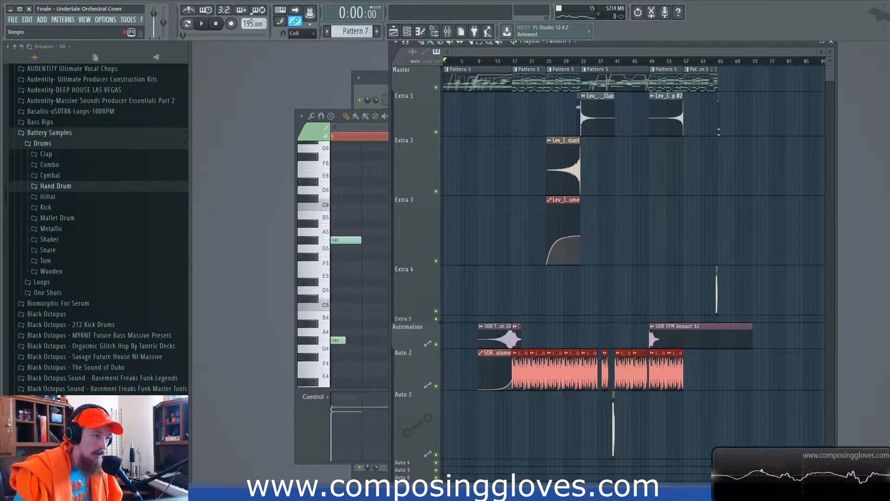
left_click(505, 135, "ctrl")
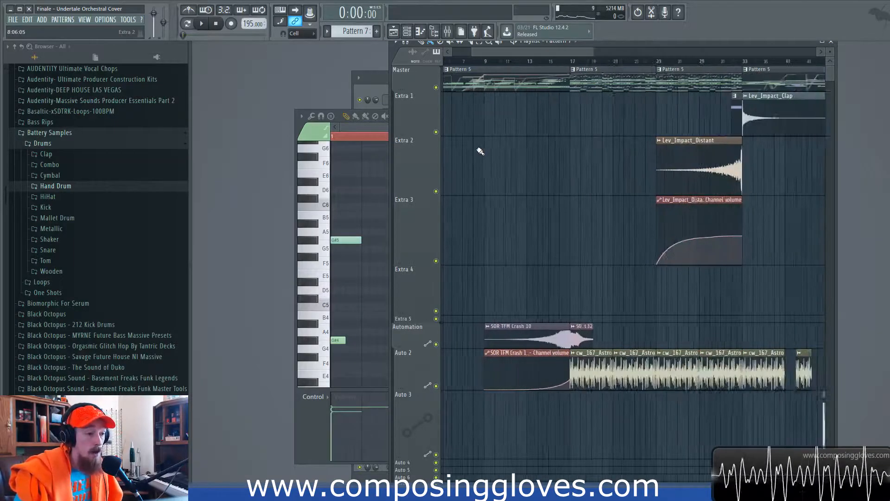
scroll(477, 148, "up", 5)
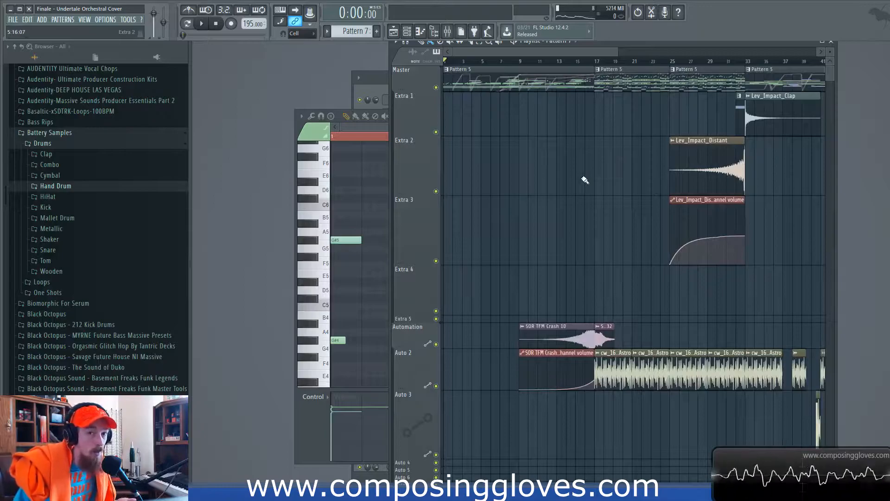
Open the Brass channel's Kontakt instrument, inspect the expanded g - Bass Trombones a2 settings, and close the plugin window
left_click(360, 94)
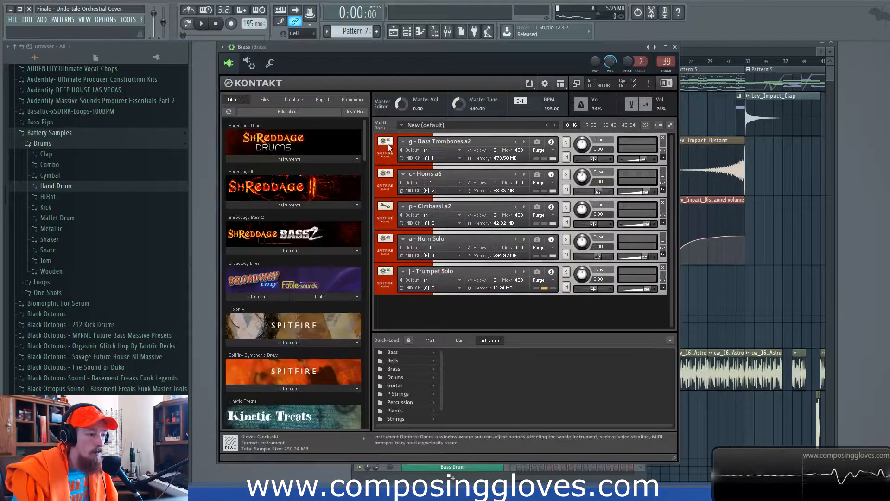
left_click(386, 155)
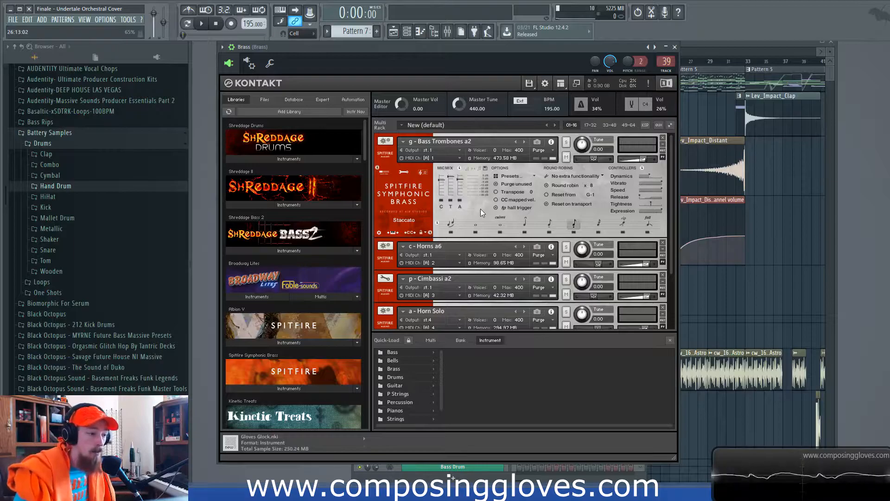
mouse_move(672, 233)
left_mouse_down()
mouse_move(669, 284)
mouse_move(670, 227)
left_mouse_up()
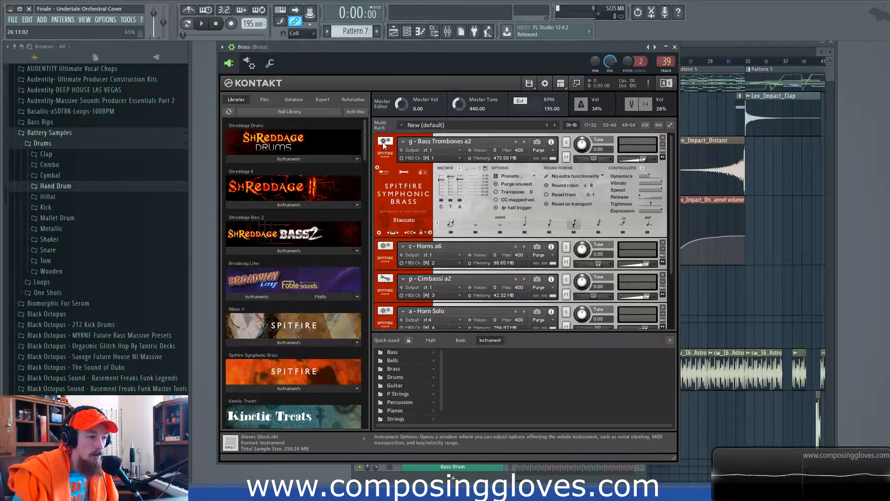
left_click(386, 160)
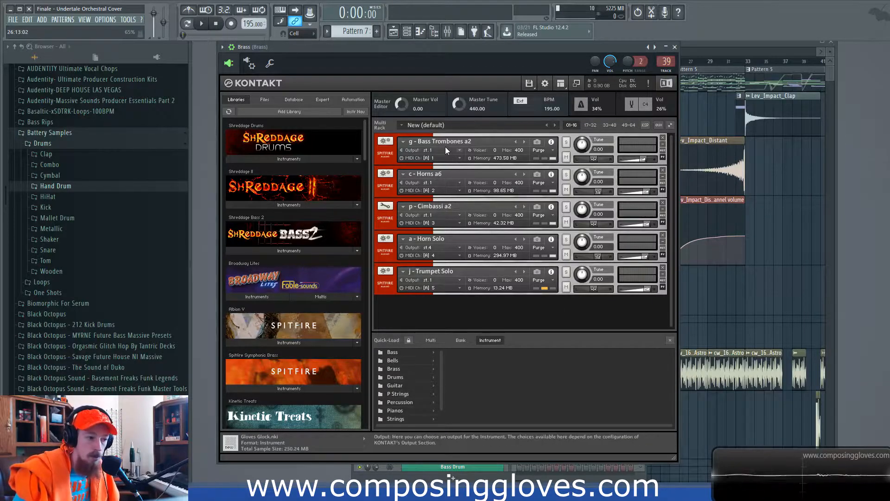
left_click(675, 47)
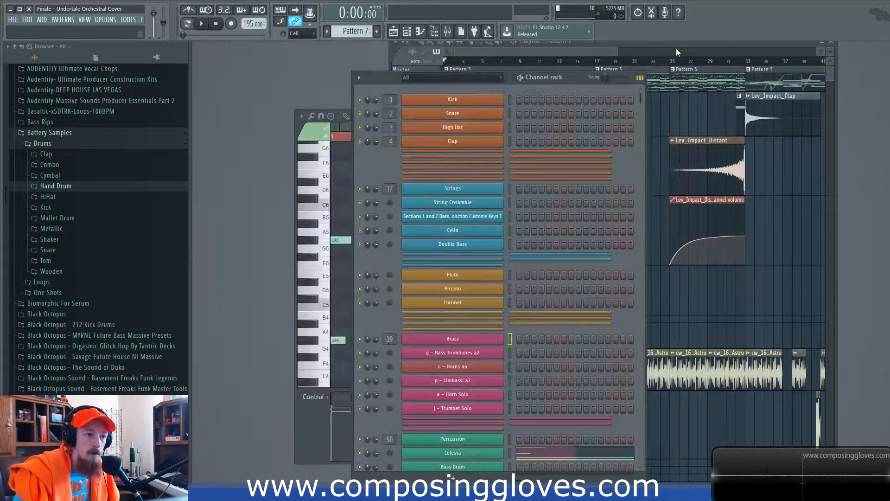
Look over the playlist arrangement and the instrument groups in the channel rack
left_click(675, 41)
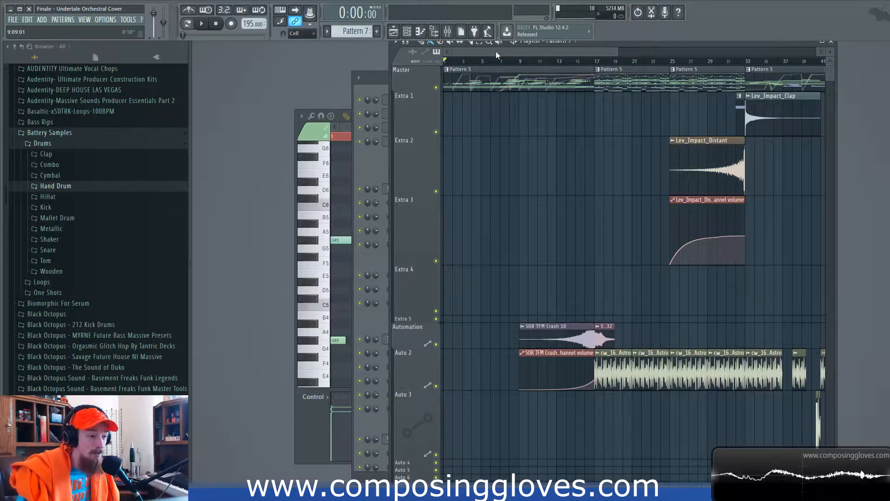
left_click(384, 167)
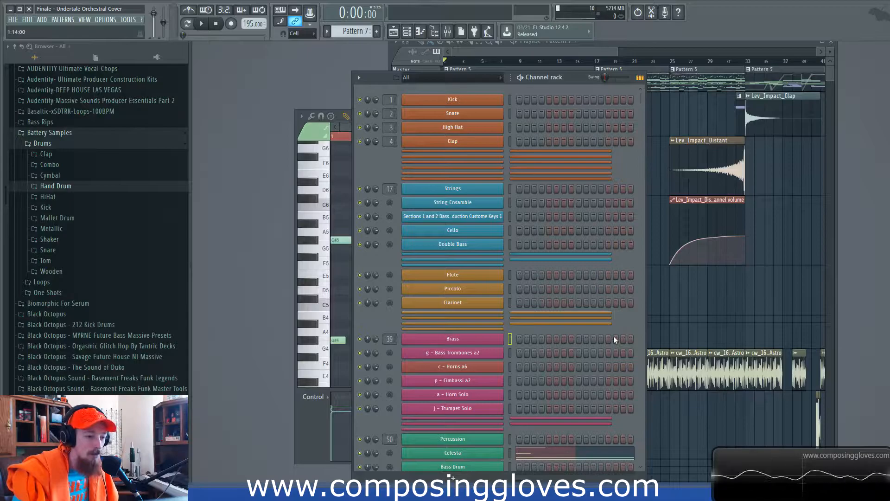
scroll(614, 337, "down", 5)
scroll(560, 273, "up", 5)
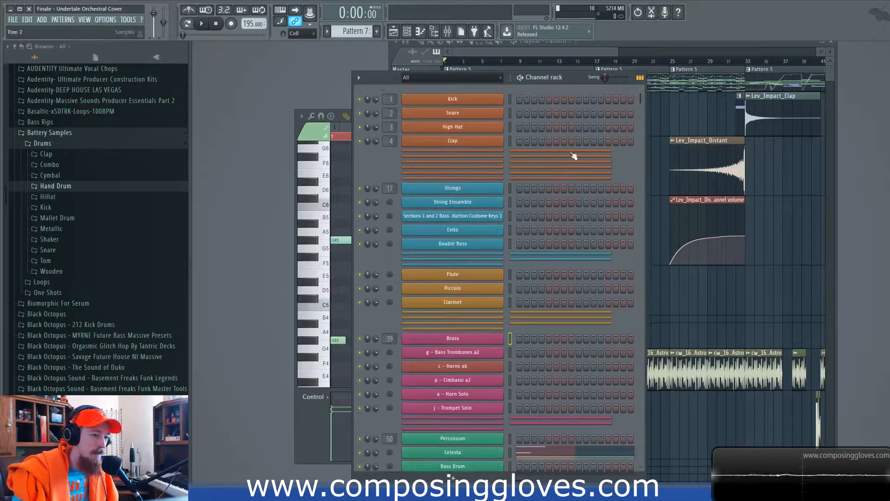
Select the opening Pattern 5 clip and examine its first bars closely in the playlist
left_click(521, 53)
double_click(481, 84)
left_click(532, 63)
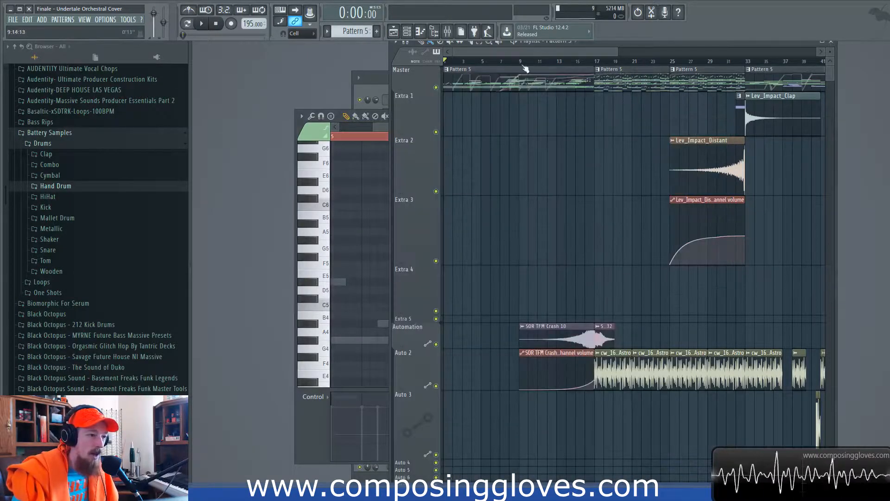
scroll(475, 100, "up", 7)
scroll(642, 152, "down", 3)
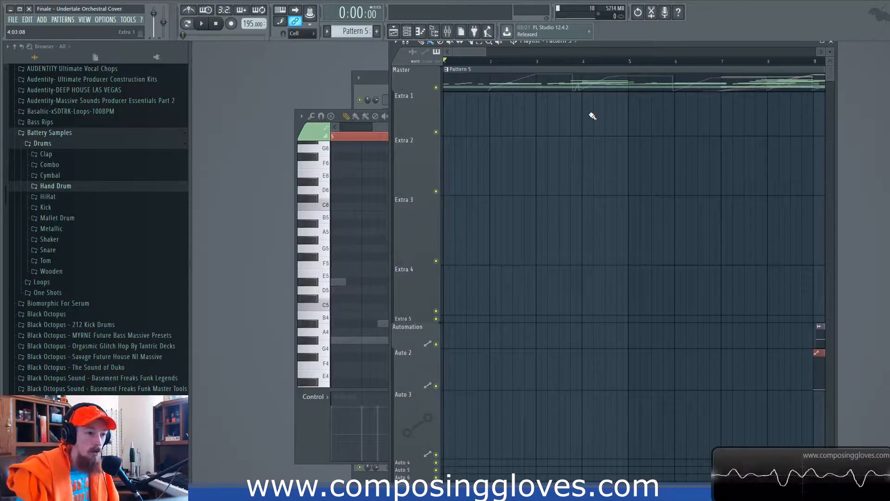
scroll(534, 135, "down", 3, "ctrl")
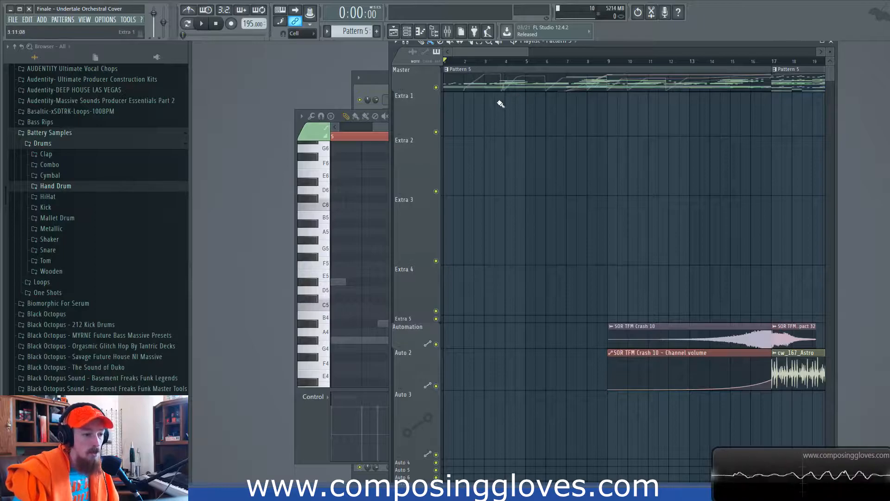
Open the first Pattern 5 clip in the piano roll and view the list of available event controls
double_click(536, 81)
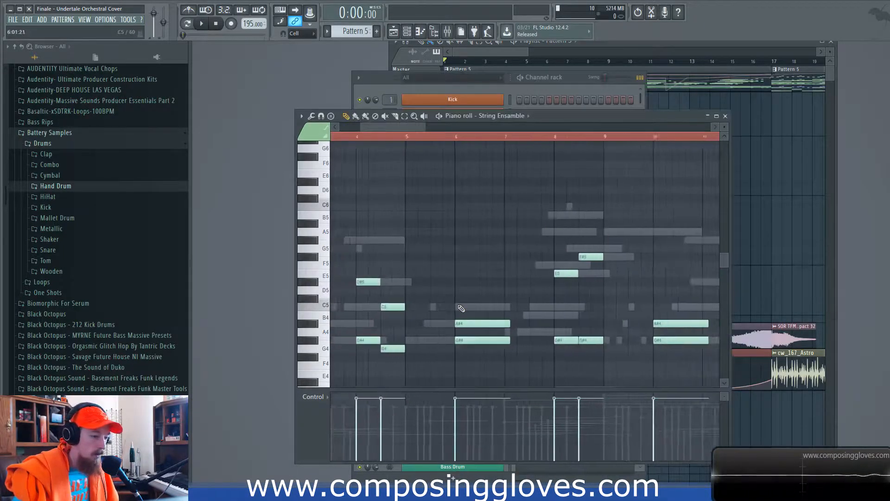
left_click(317, 398)
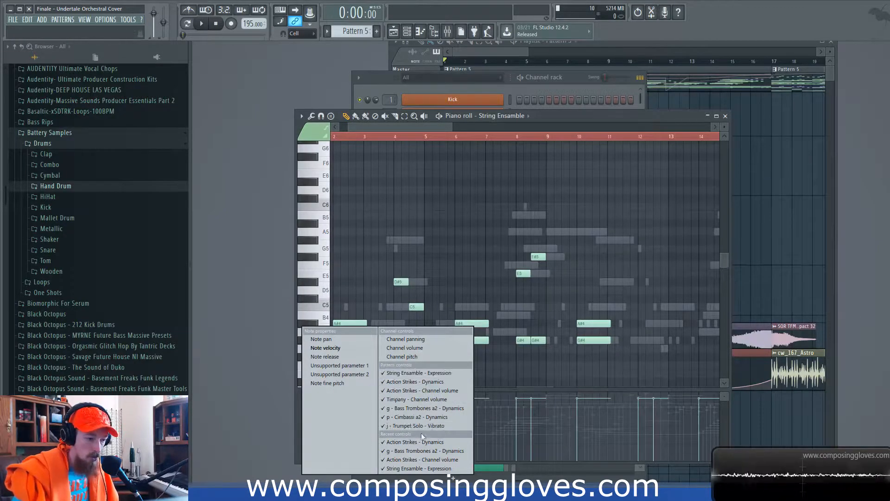
left_click(381, 84)
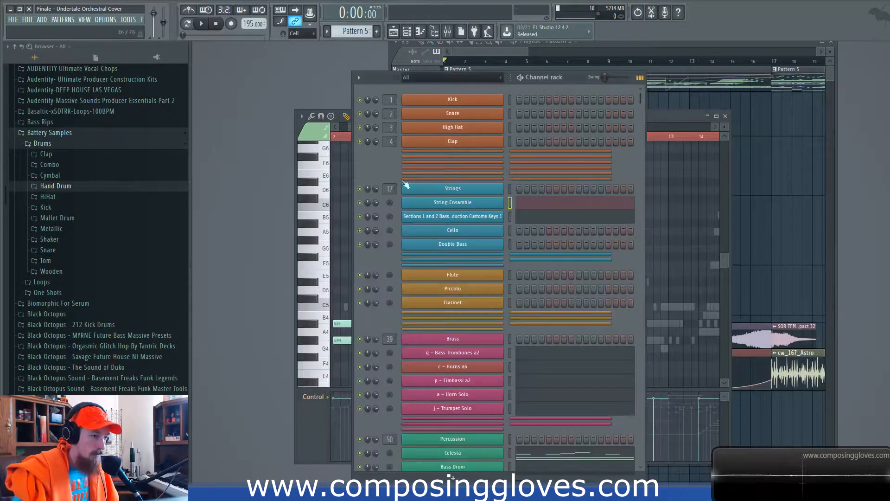
Open the String Ensemble channel's articulation window, review the Expression knob's event-editing options, and close the window
left_click(462, 204)
left_click_drag(538, 137, 524, 121)
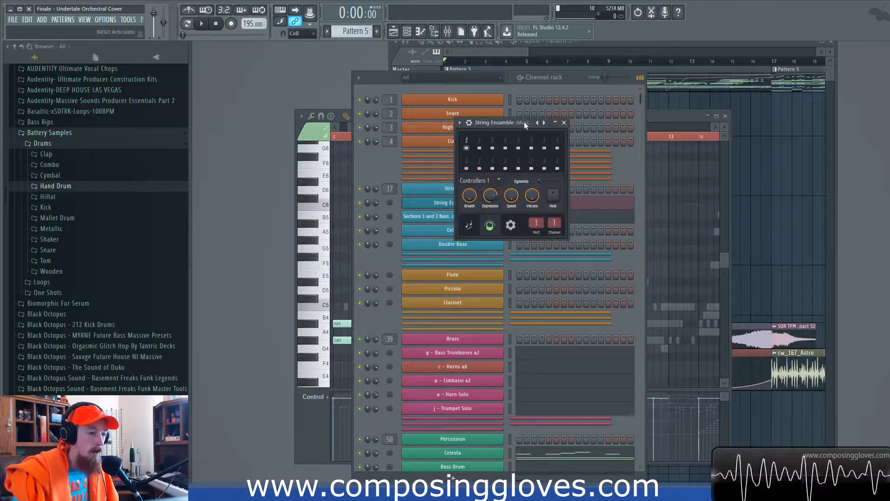
right_click(493, 198)
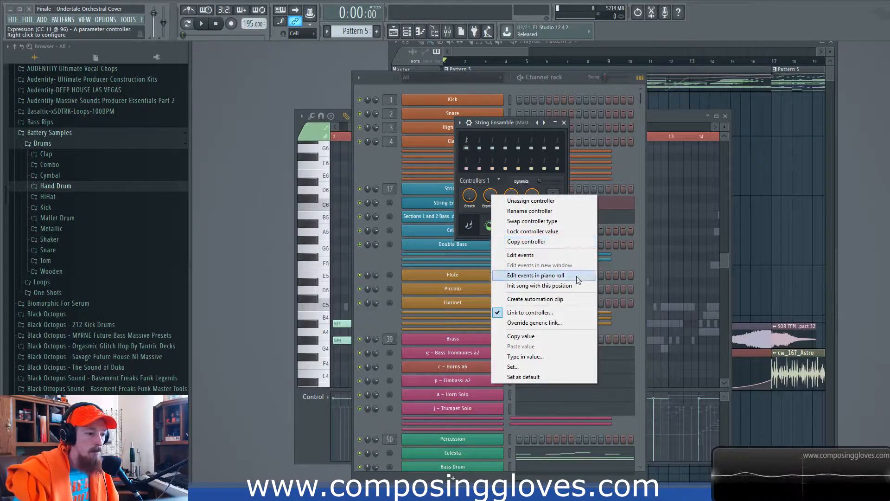
left_click(517, 122)
left_click(563, 122)
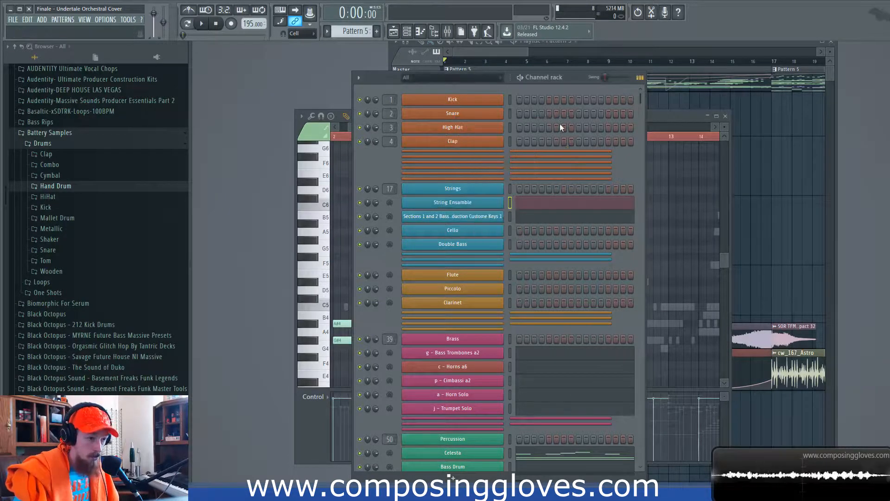
Reopen the first Pattern 5 clip in the piano roll and display its Action Strikes - Dynamics events
left_click(504, 50)
left_click_drag(489, 62, 446, 69)
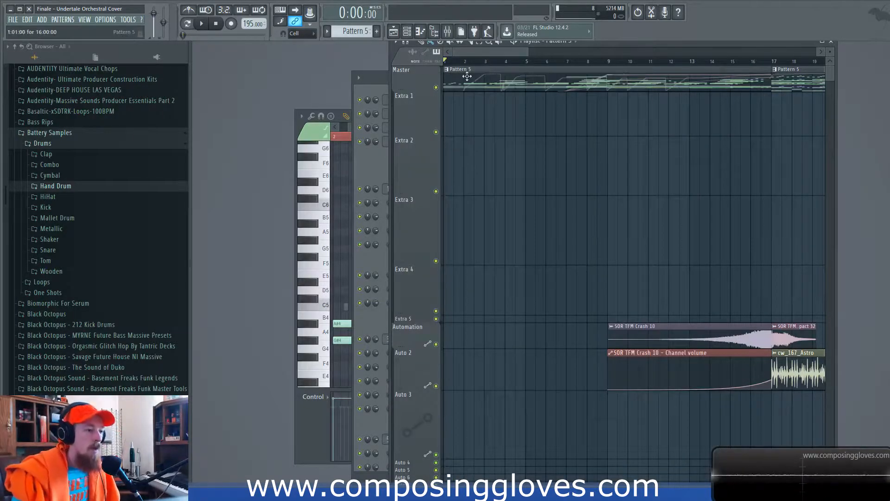
double_click(466, 76)
scroll(394, 336, "down", 1)
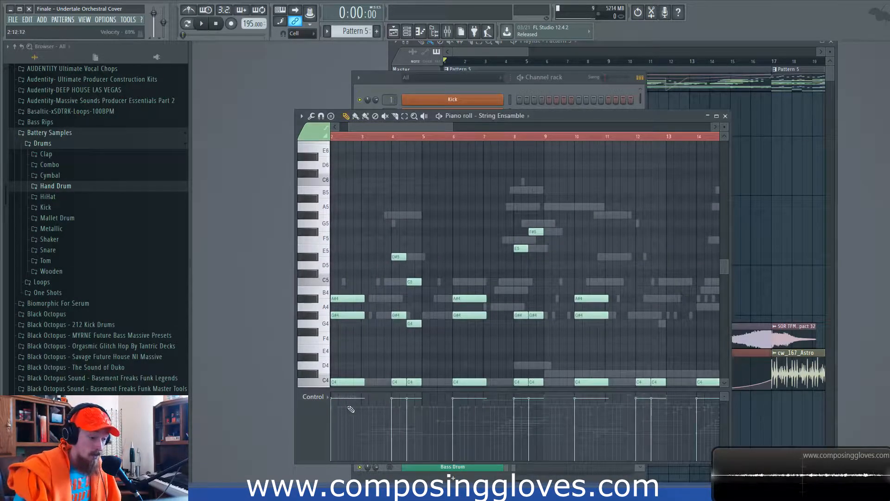
left_click(313, 397)
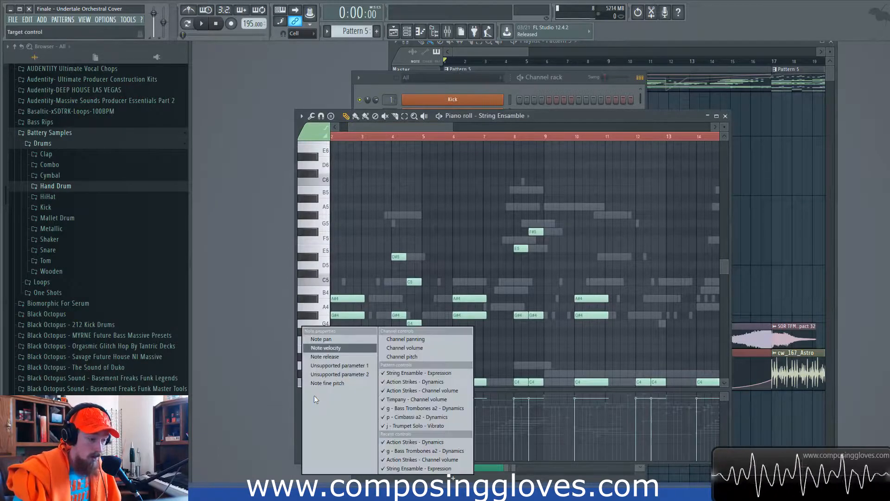
left_click(444, 382)
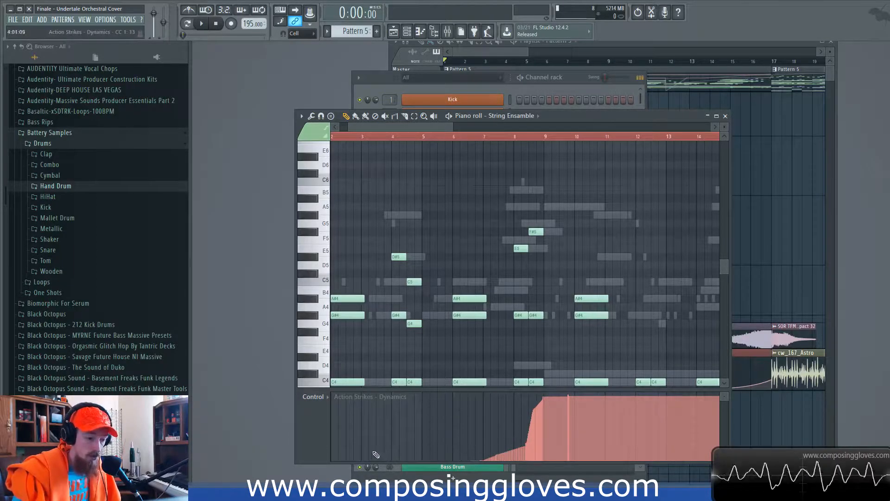
Display the p - Cimbassi a2 - Dynamics events and view the String Ensemble's lower notes from bar 1
left_click(313, 396)
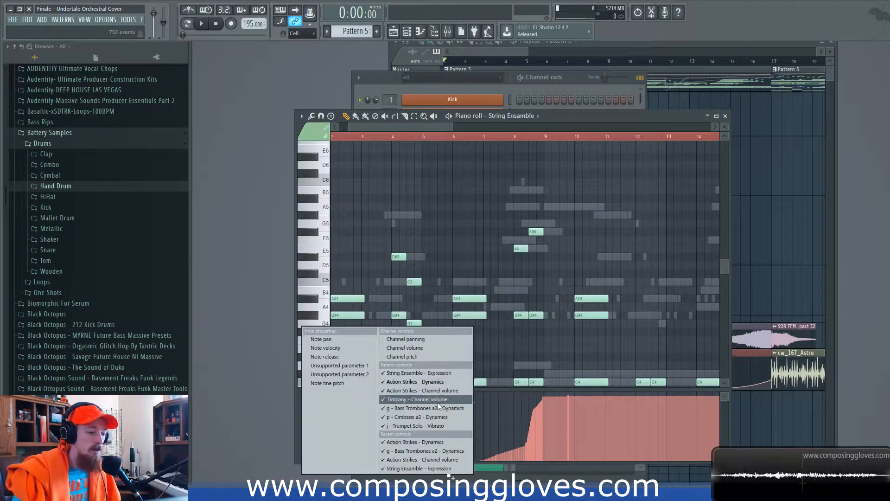
left_click(433, 417)
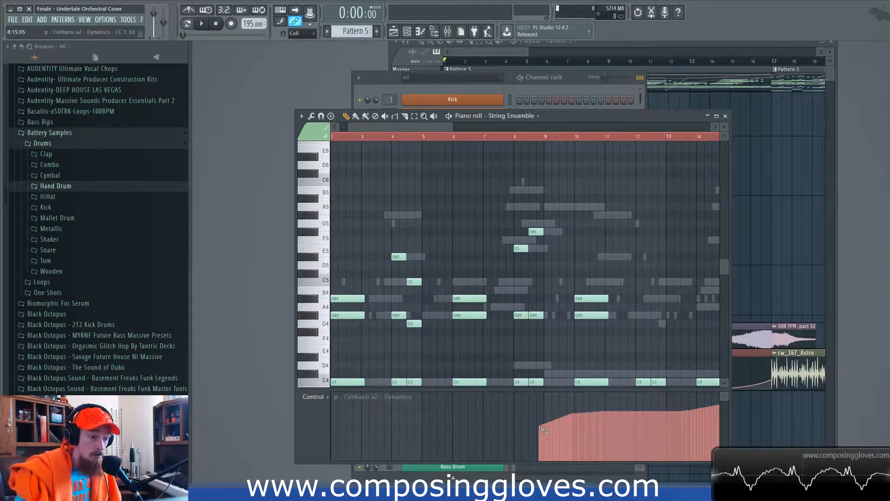
scroll(534, 253, "up", 4)
scroll(524, 232, "left", 1)
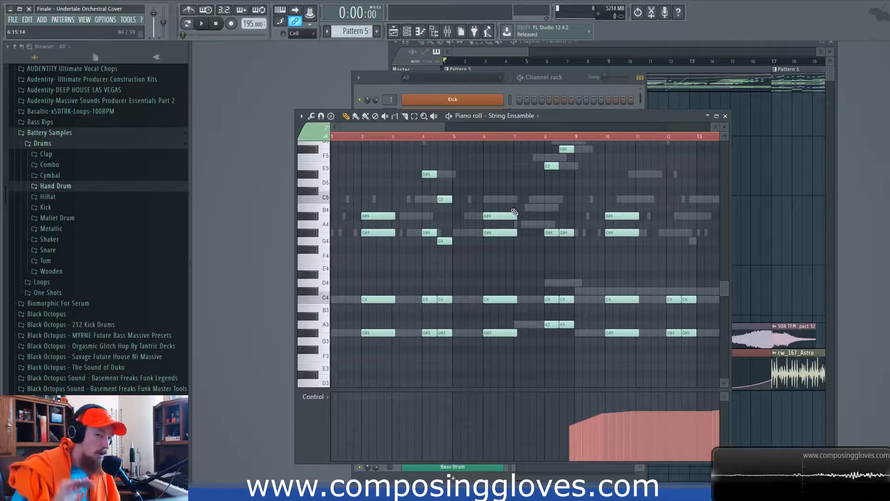
Reopen the first Pattern 5 clip and examine the start of the String Ensemble chord at bar 8 up close
key("F6")
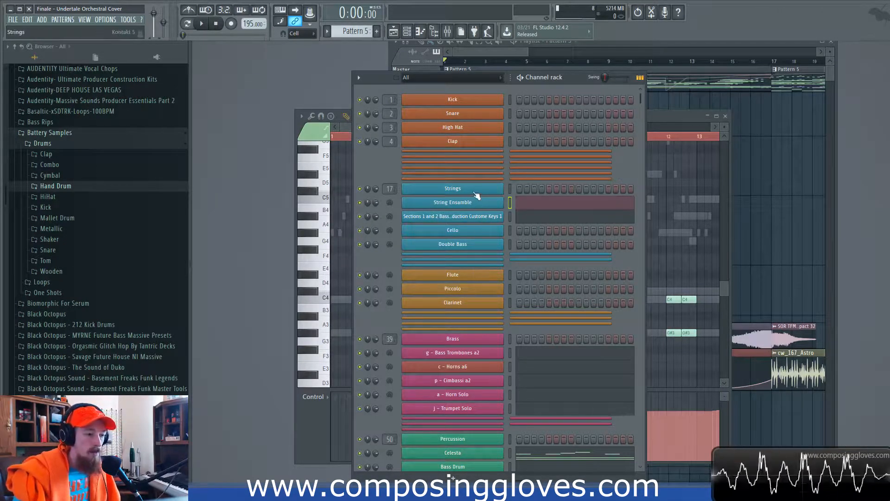
left_click(673, 118)
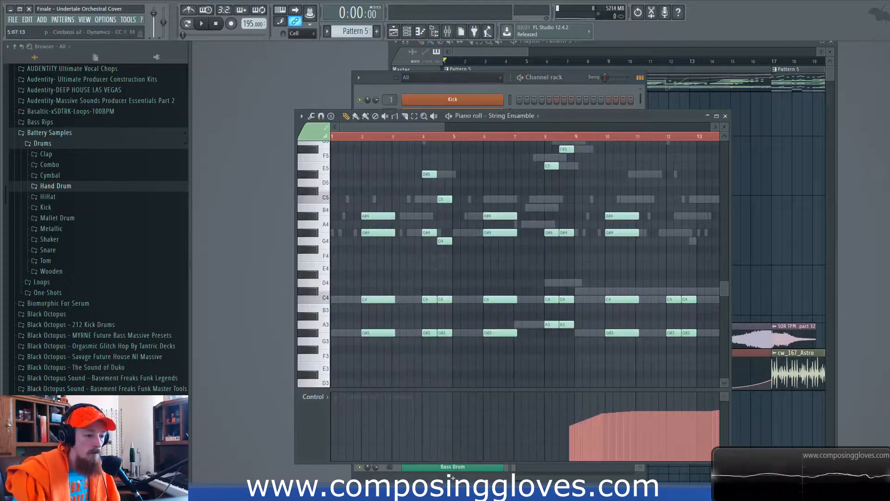
left_click(502, 51)
double_click(521, 81)
scroll(475, 275, "up", 5)
scroll(478, 272, "down", 3)
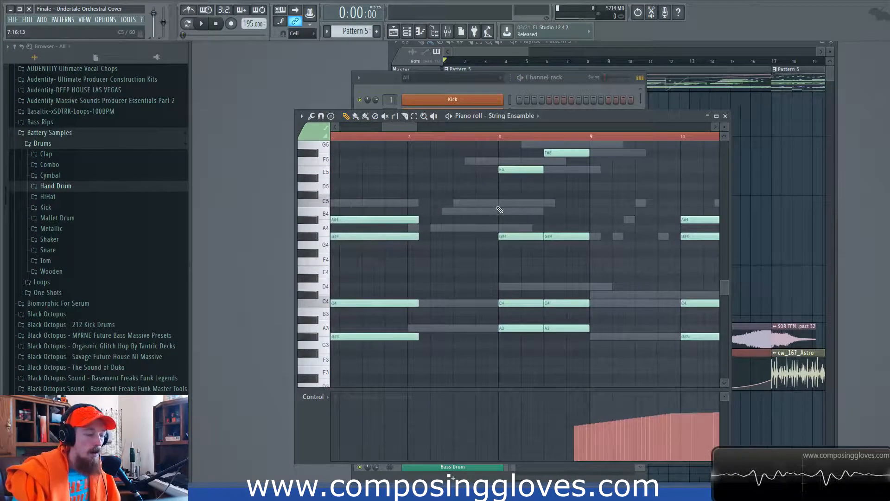
scroll(499, 210, "down", 3)
left_click_drag(491, 158, 519, 356)
scroll(497, 162, "up", 6)
left_click(479, 198, "ctrl")
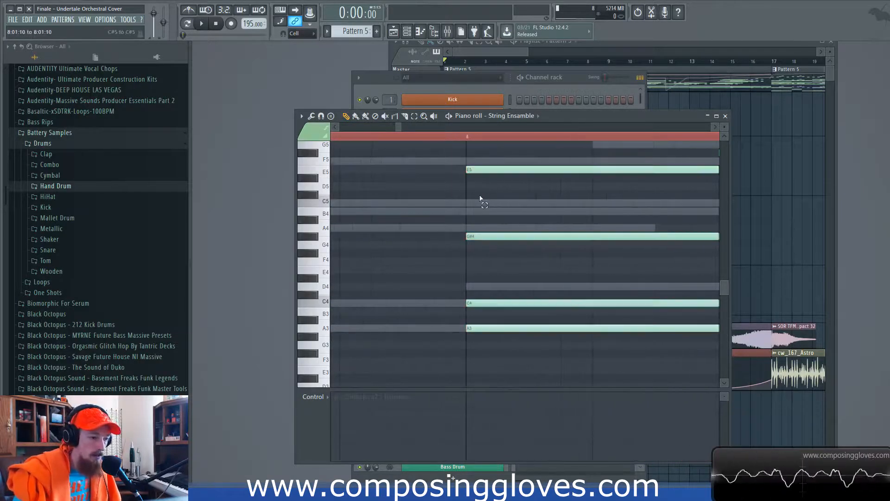
Nudge the E5 note slightly past the start of the bar 8 chord, and undo the move
left_click_drag(473, 172, 477, 171)
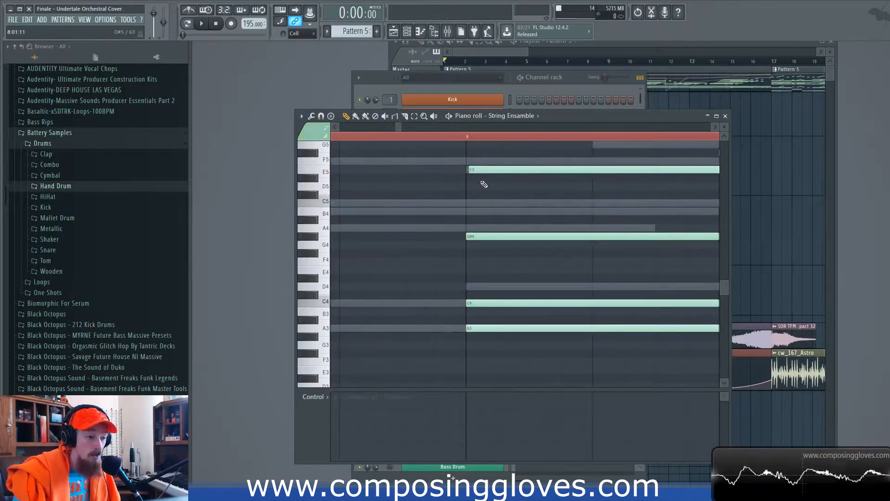
key("ctrl+z")
scroll(480, 172, "down", 6)
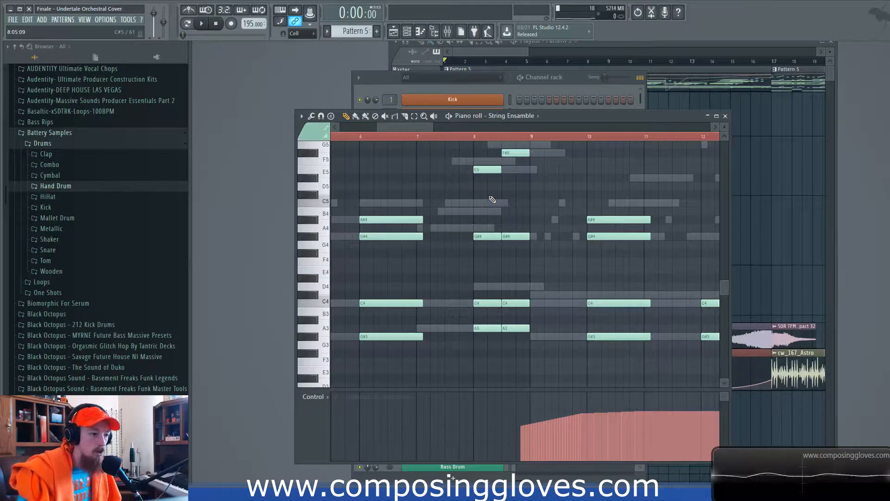
Open the Strings channel's Kontakt instrument, inspect the Keyswitch, FX and Main pages of Sections 3 and 4 Violins, and close the plugin window
key("F6")
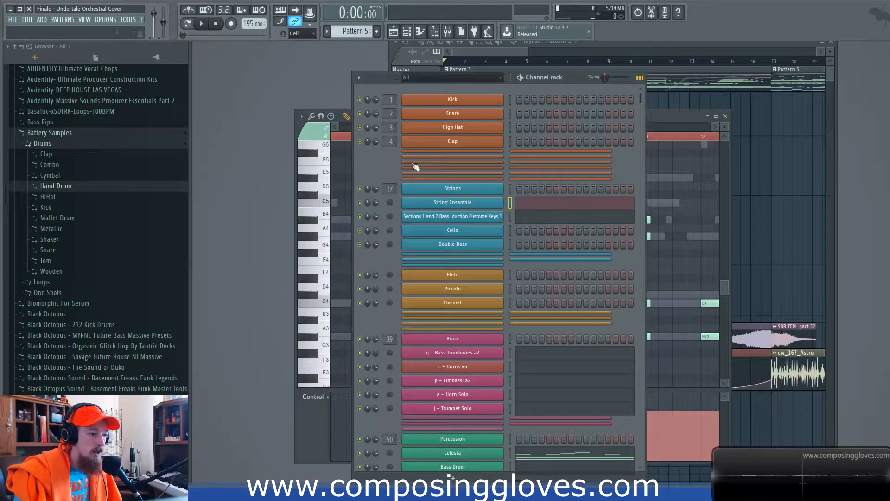
left_click(477, 192)
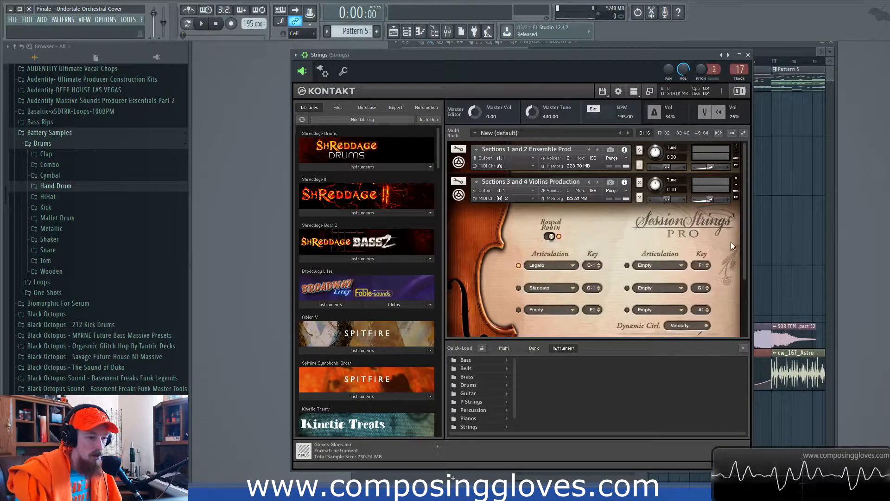
scroll(744, 256, "down", 2)
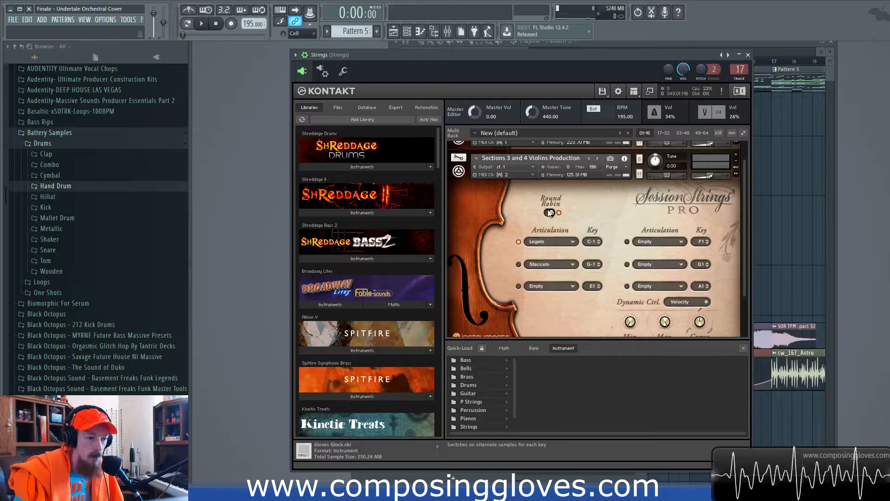
scroll(744, 244, "down", 1)
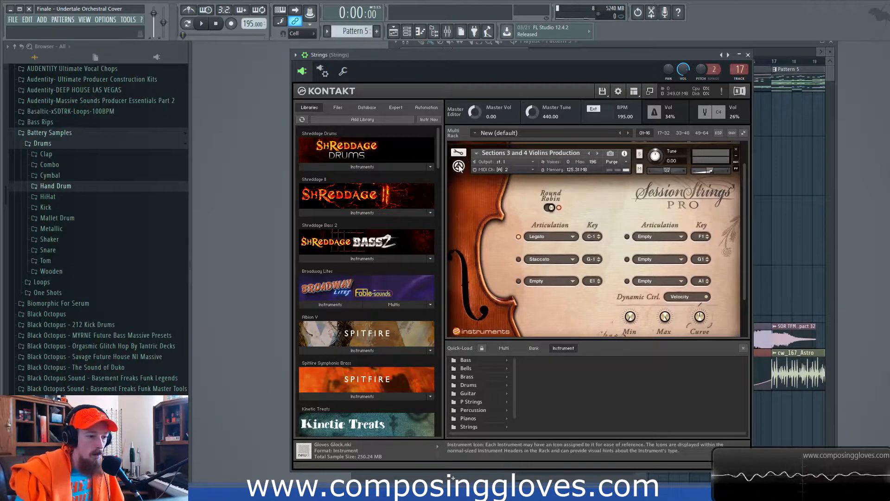
scroll(745, 271, "down", 5)
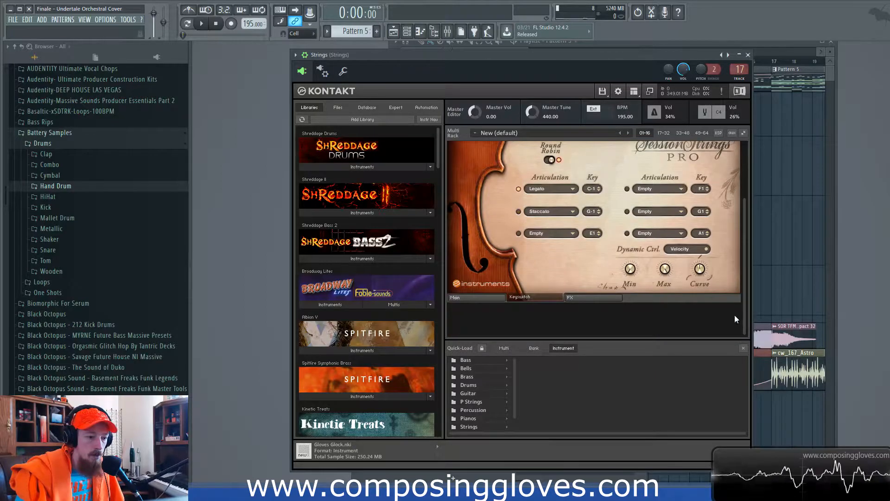
left_click(588, 299)
left_click(497, 297)
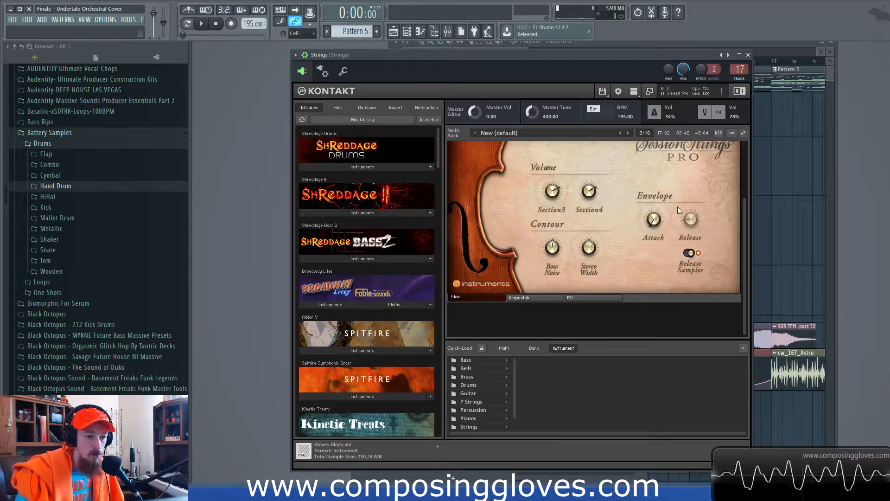
left_click(748, 55)
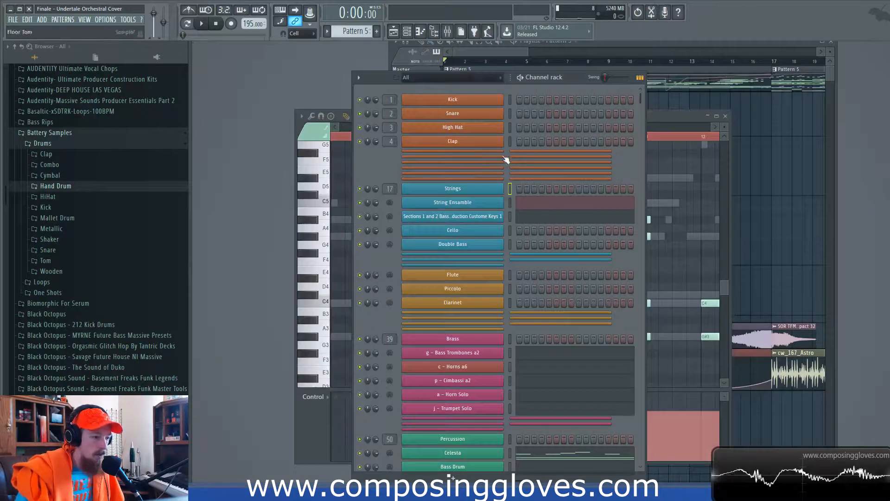
Open the Brass channel's Kontakt instrument, expand g - Bass Trombones a2, and show its Ostinatum page
left_click(473, 342)
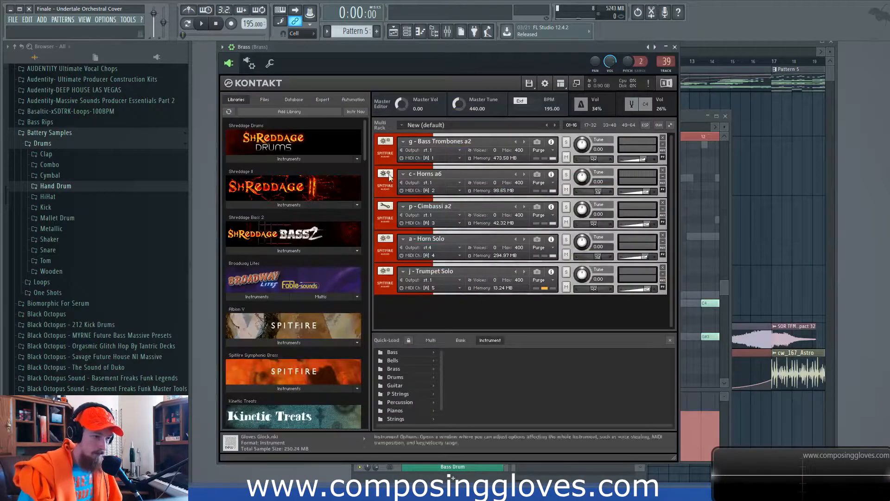
left_click(383, 153)
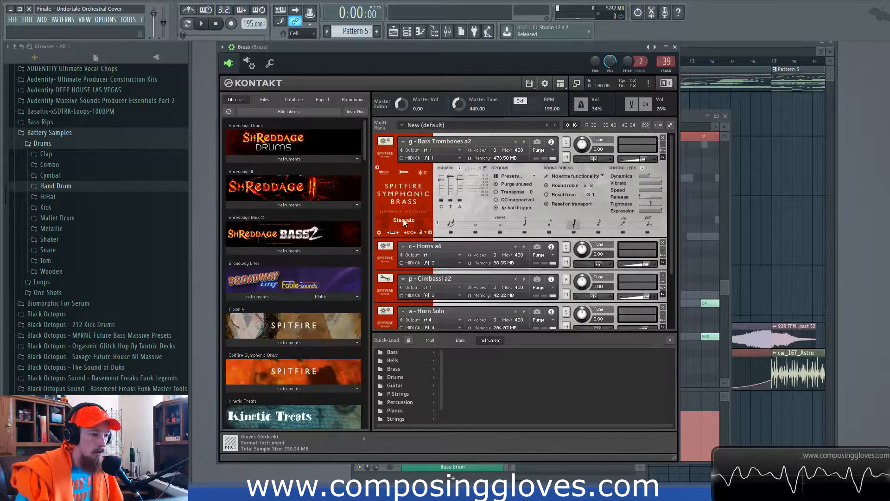
left_click(423, 172)
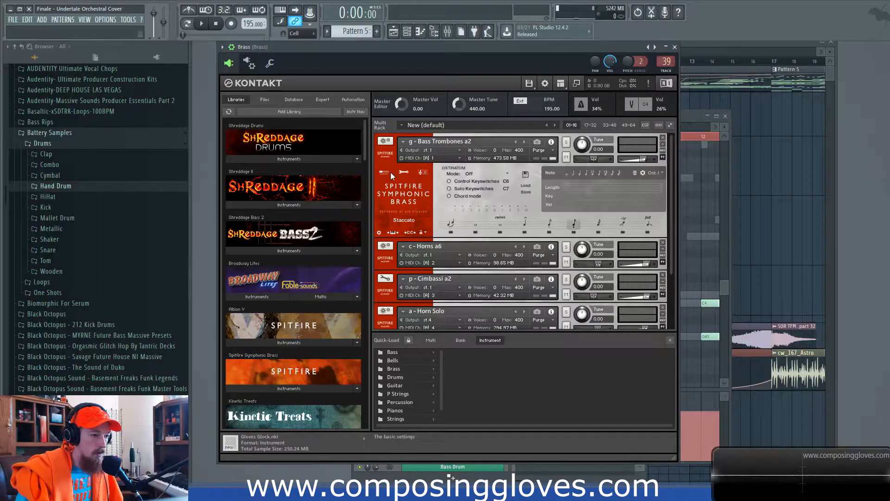
Return g - Bass Trombones a2 to its basic settings page, close the Brass plugin window and bring the String Ensemble piano roll forward
left_click(384, 172)
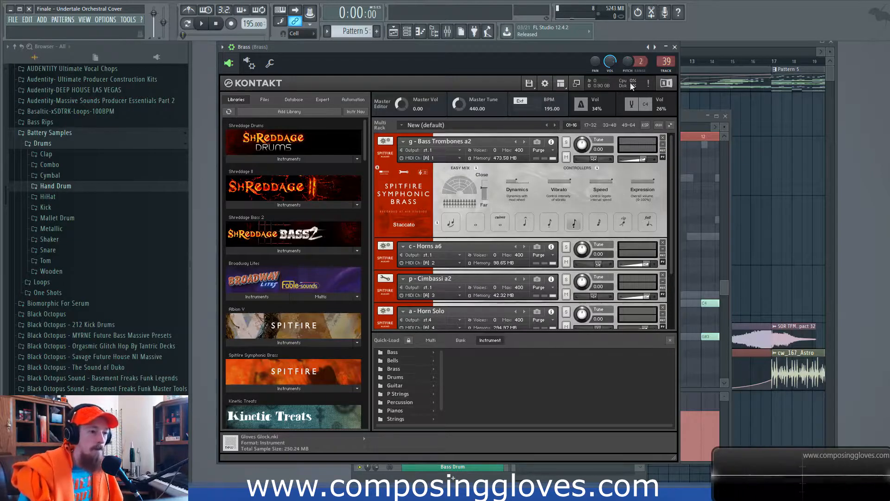
left_click(675, 47)
left_click(658, 120)
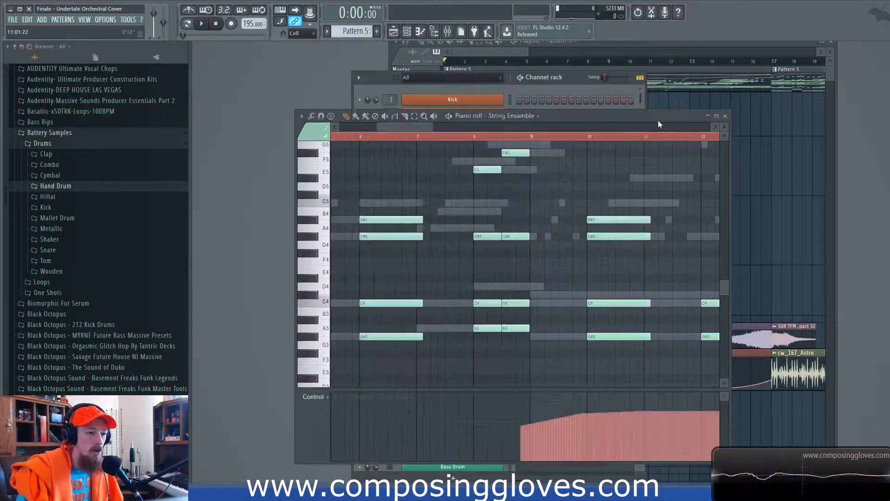
Look up the Randomize tool among the String Ensemble piano roll's note tools without applying it
scroll(436, 235, "left", 3)
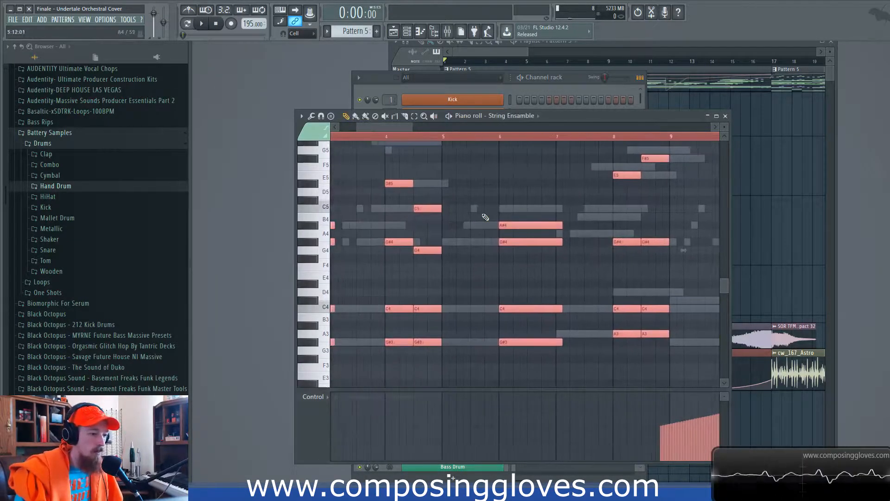
left_click(301, 116)
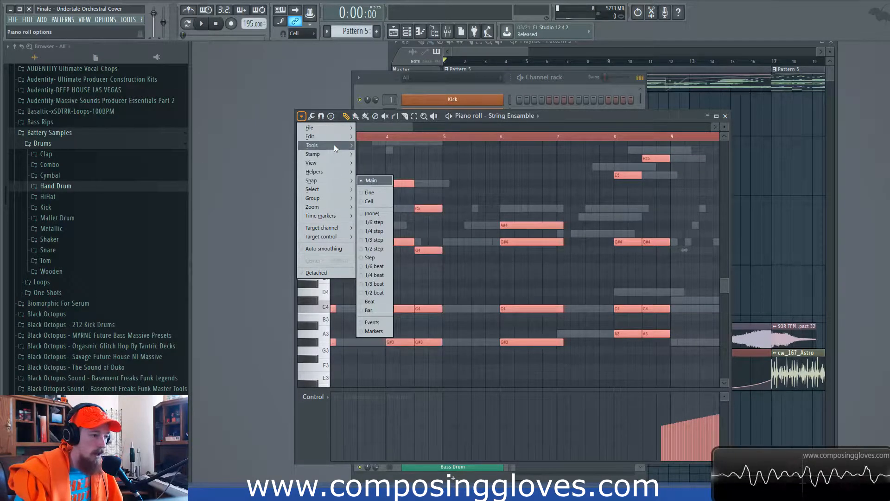
mouse_move(334, 145)
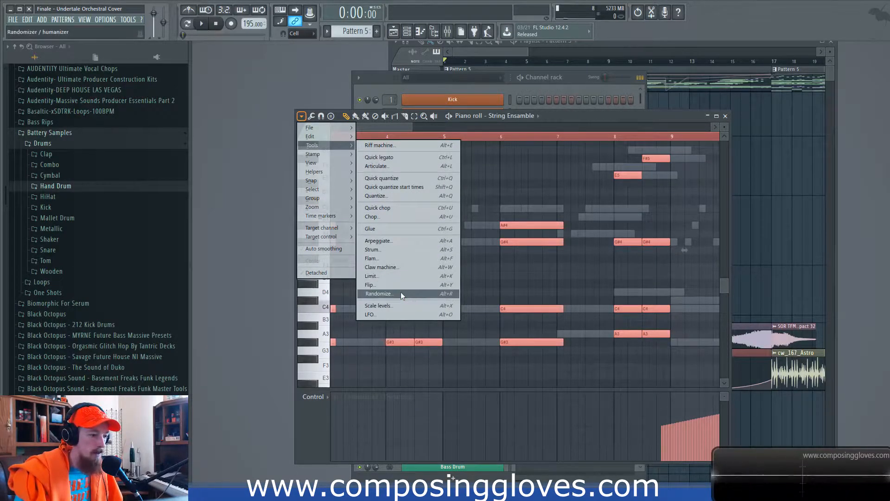
left_click(554, 116)
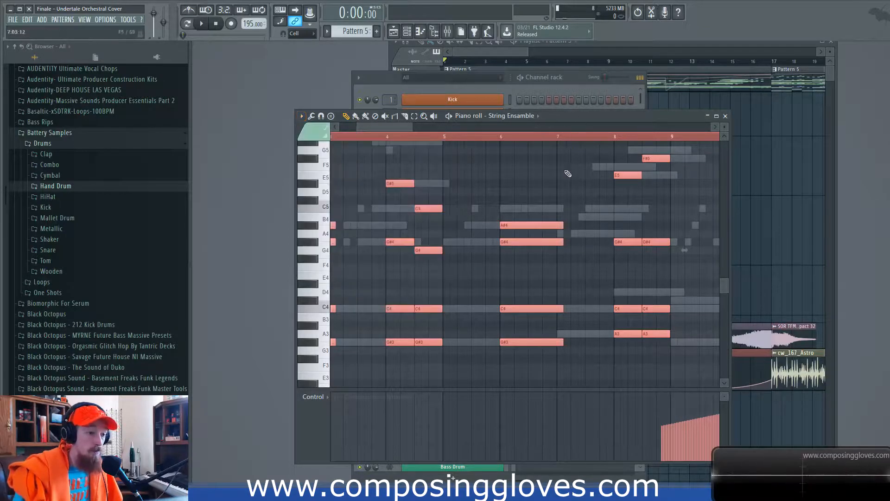
Deselect the String Ensemble notes, examine the start of the bar 6 chord up close and review the chords across the opening bars
scroll(510, 243, "up", 5)
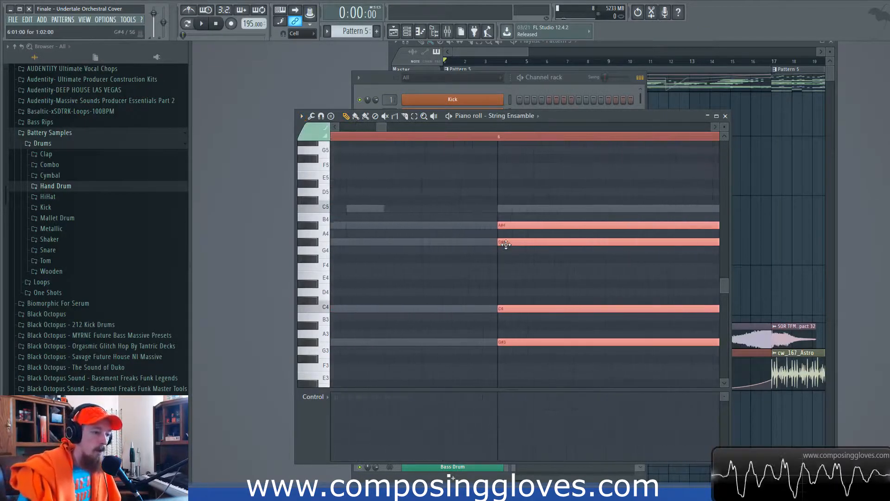
left_click(503, 257, "ctrl")
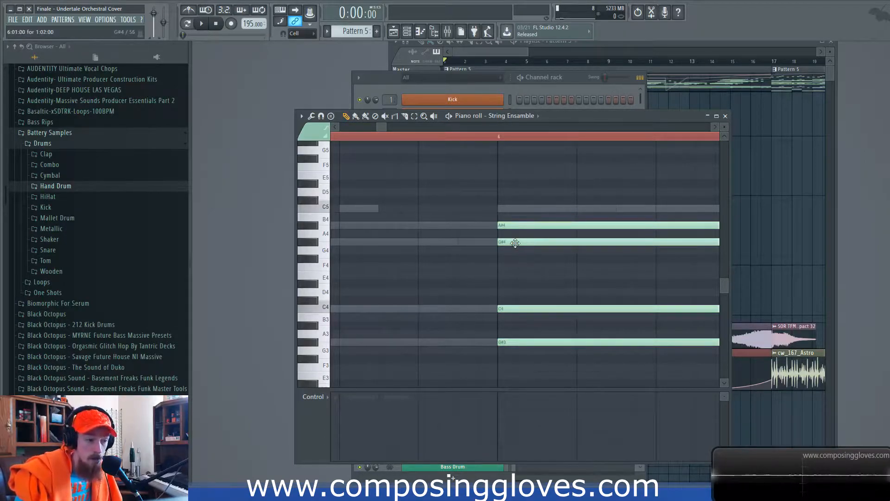
left_click_drag(515, 243, 513, 243)
scroll(518, 247, "up", 3)
scroll(510, 256, "down", 4)
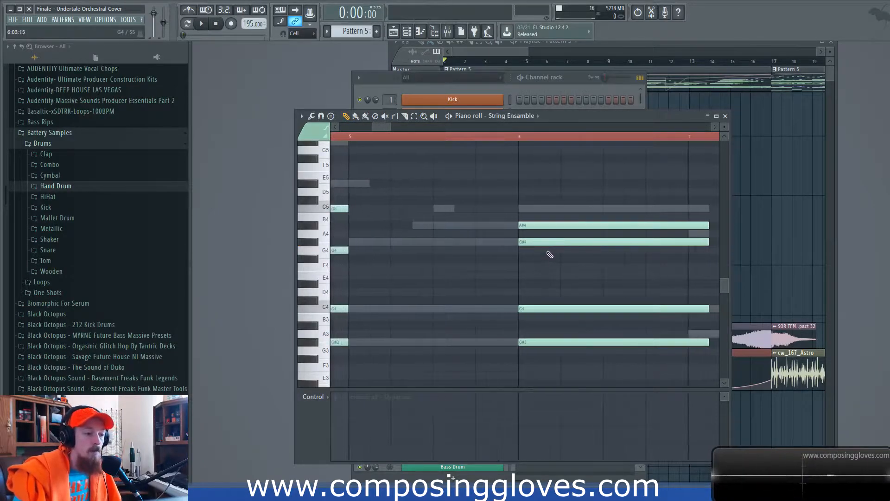
scroll(544, 262, "down", 2)
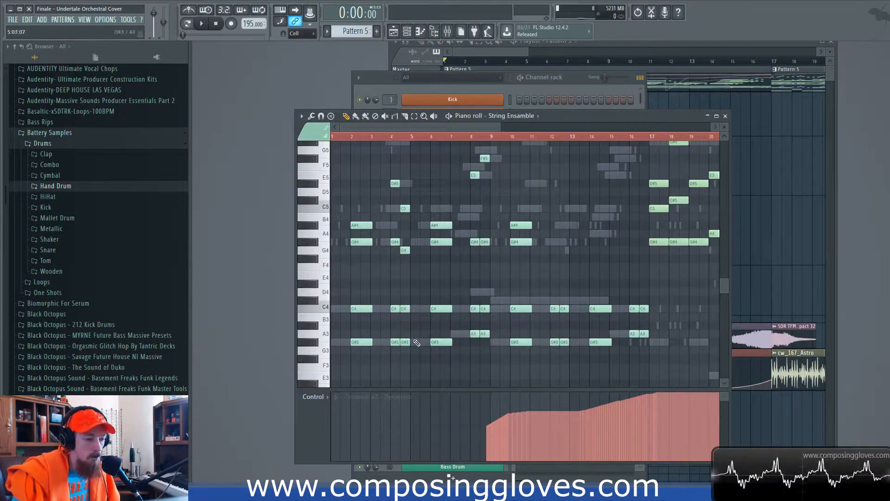
scroll(443, 235, "up", 1, "ctrl")
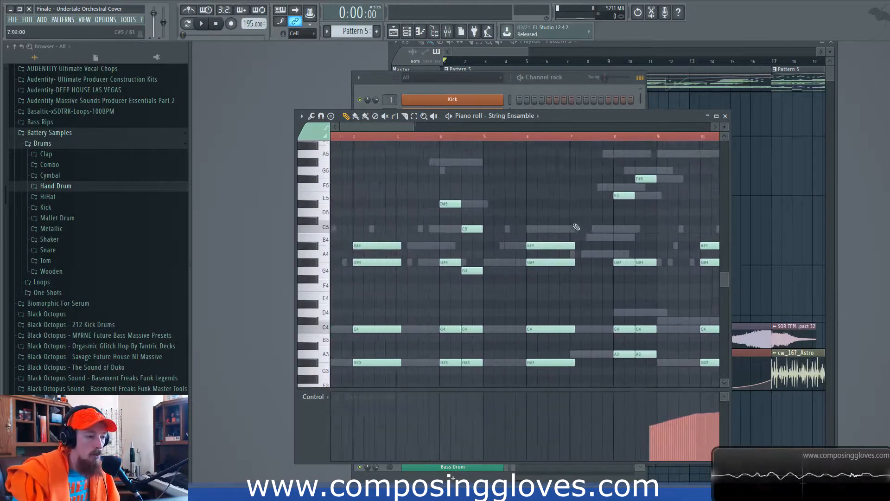
Bring up the channel rack and look through its string, brass and percussion channels
left_click(374, 82)
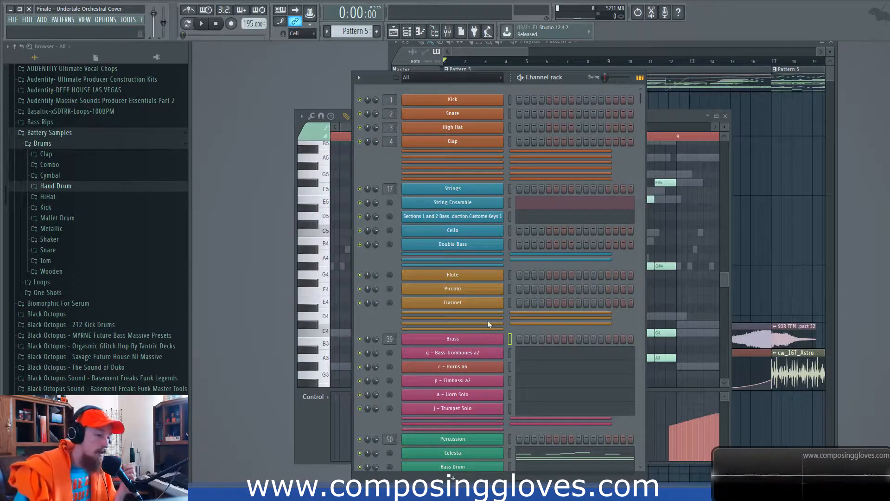
left_click(659, 46)
double_click(558, 85)
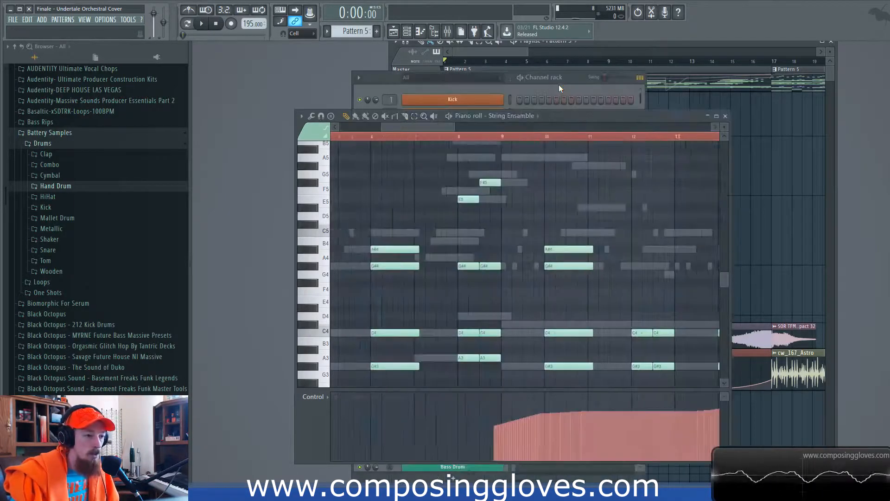
left_click(449, 91)
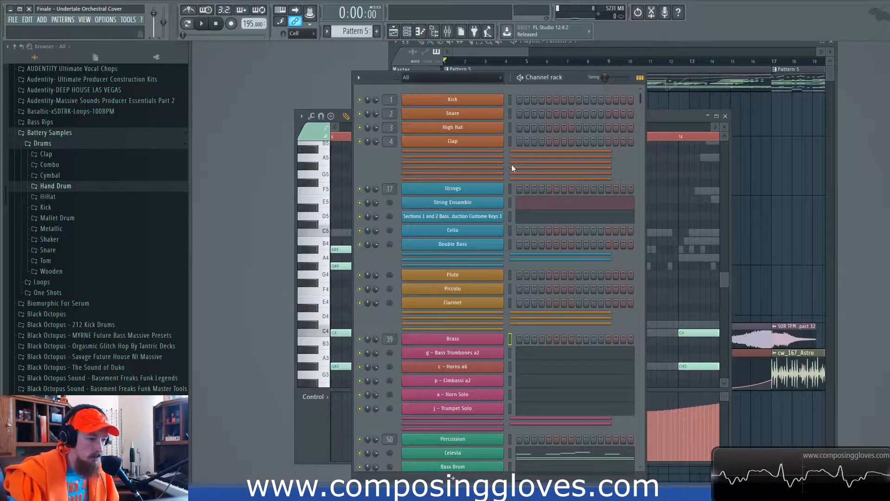
scroll(500, 401, "down", 4)
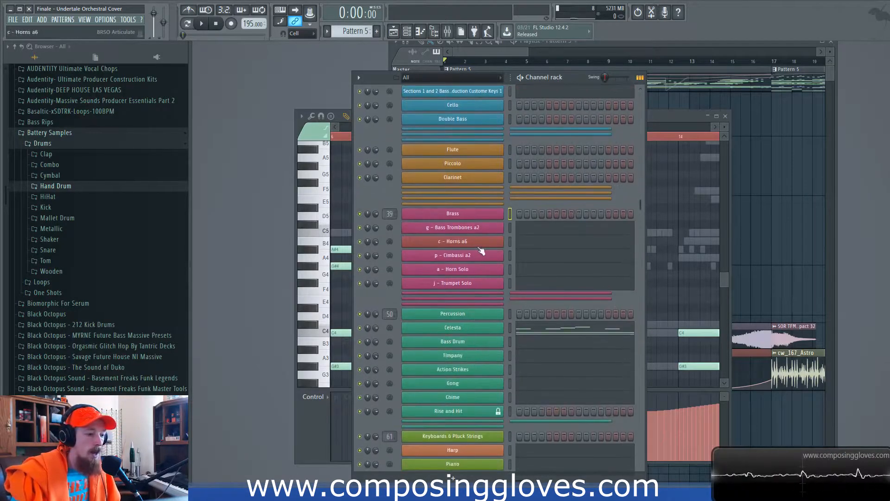
scroll(507, 195, "up", 4)
Open the Sections 1 and 2 Basses piano roll and examine its short notes from bar 9 onward
left_click(547, 217)
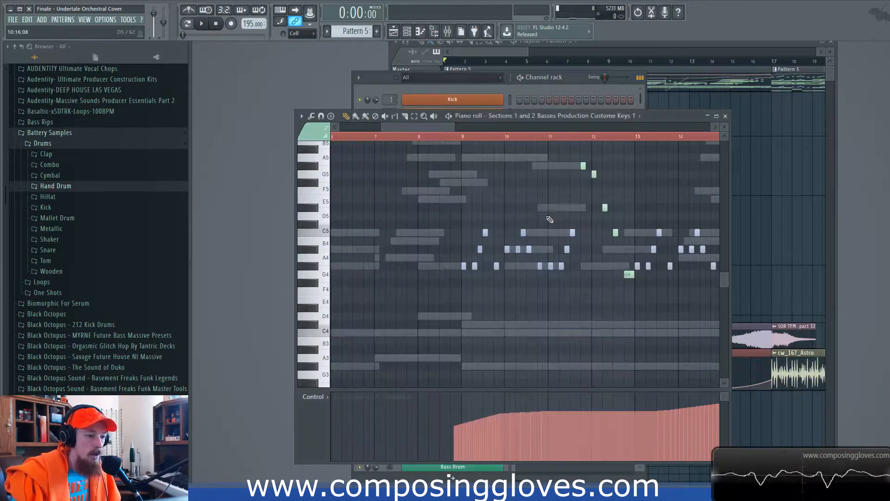
scroll(446, 267, "up", 5)
scroll(480, 253, "down", 6)
left_click_drag(458, 220, 583, 304)
left_click_drag(450, 158, 450, 157)
Open the String Ensemble channel's BRSO Articulate plugin, view its controllers, close it and return to the Sections 1 and 2 Basses piano roll
key("F6")
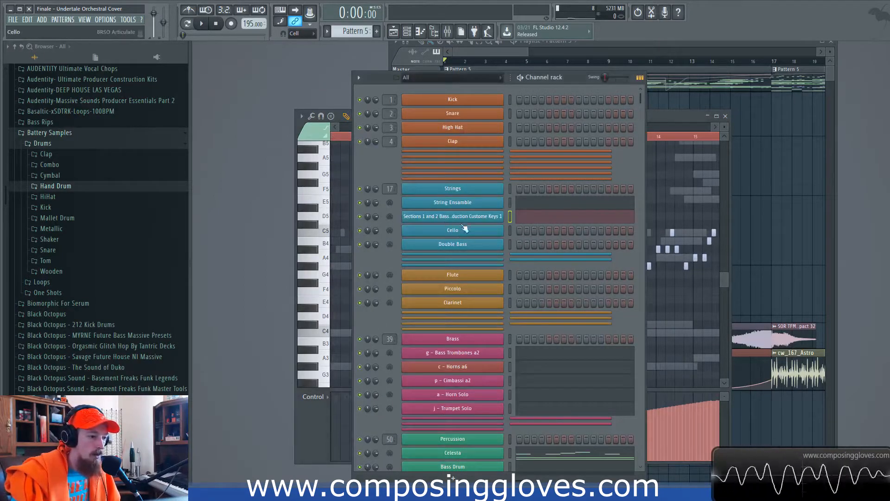
left_click(468, 208)
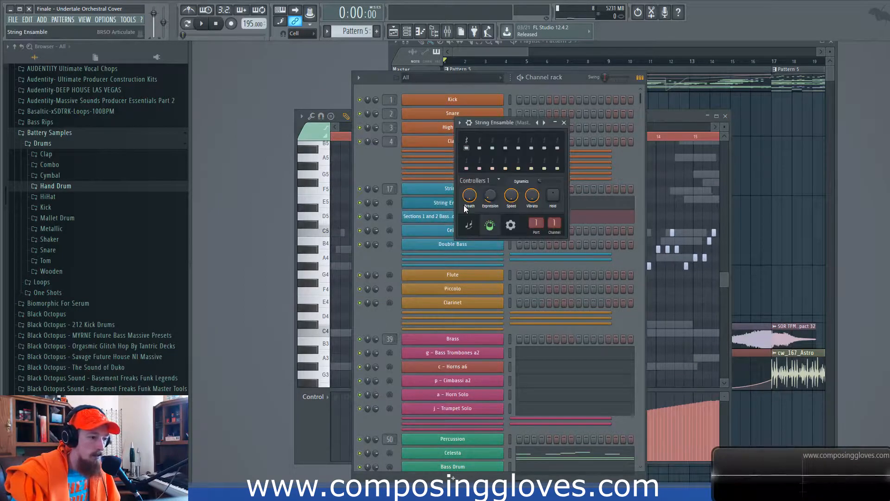
left_click(566, 121)
left_click(683, 115)
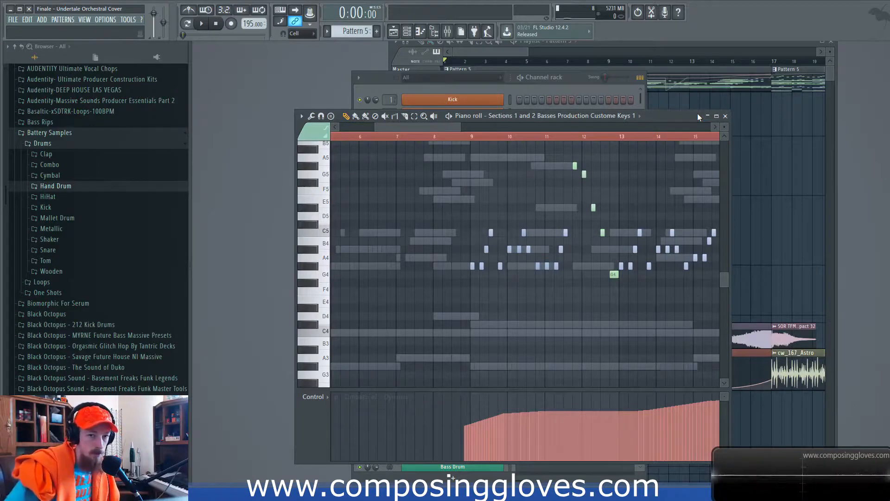
Select the short blue notes in bars 9 to 11, check the articulation colour list with its Stacc. Up and Stacc. Down entries, and deselect the notes
scroll(483, 281, "up", 3)
left_click_drag(535, 261, 484, 282)
scroll(486, 284, "down", 3)
left_click_drag(429, 233, 531, 325)
left_click(483, 262, "ctrl")
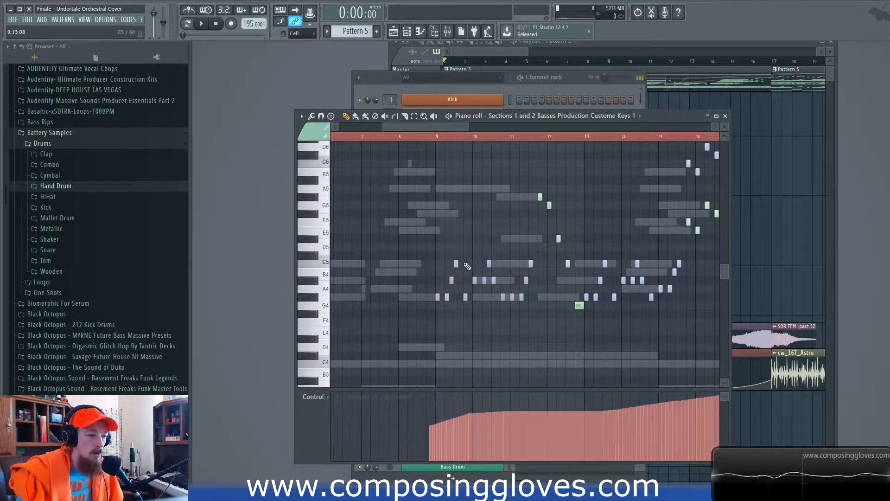
scroll(466, 265, "up", 3)
left_click_drag(366, 251, 650, 347)
left_click(310, 137)
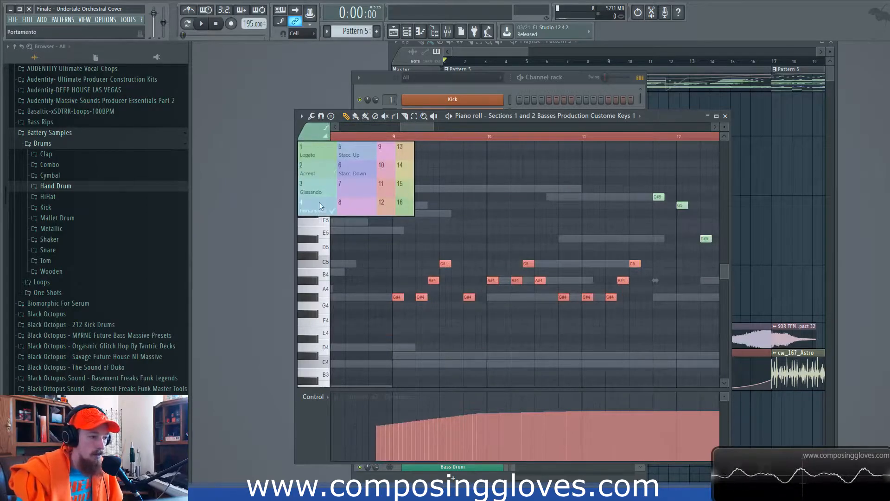
left_click(413, 127)
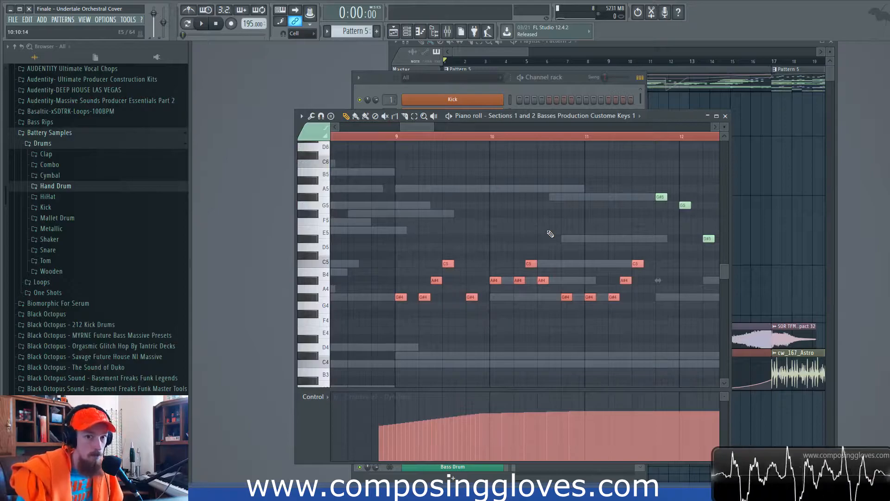
left_click(550, 227)
left_click_drag(550, 226, 527, 225)
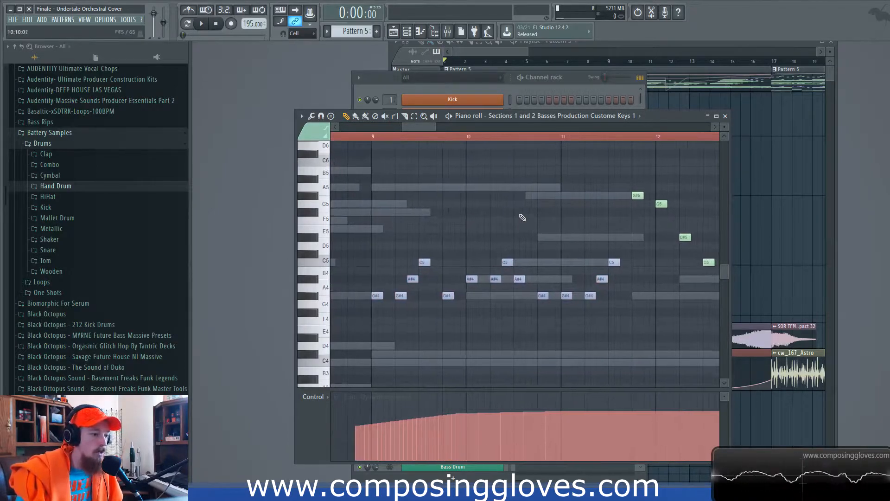
Move the playback position to bar 9, solo the String Ensemble channel and return to the Sections 1 and 2 Basses piano roll
left_click(376, 138)
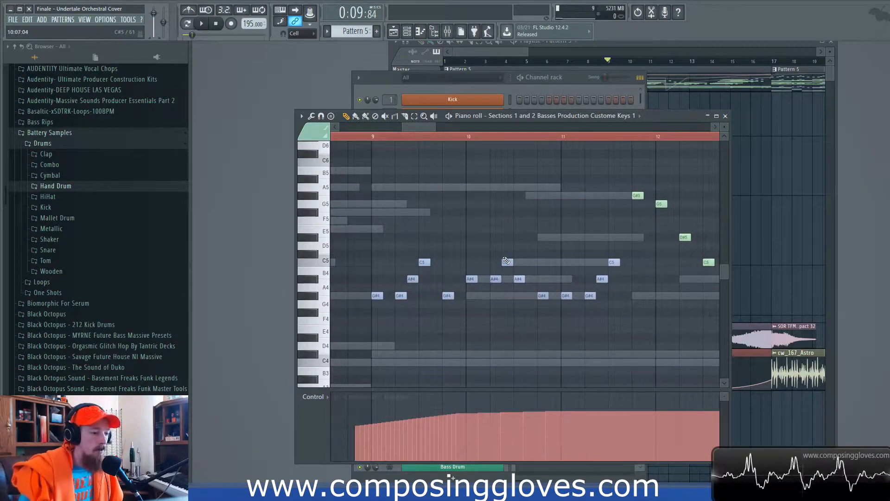
left_click(369, 81)
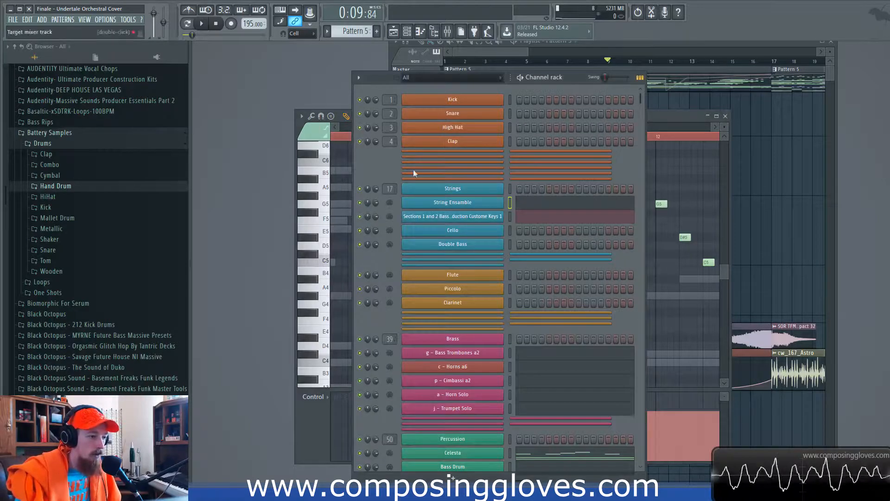
right_click(362, 202)
left_click(376, 209)
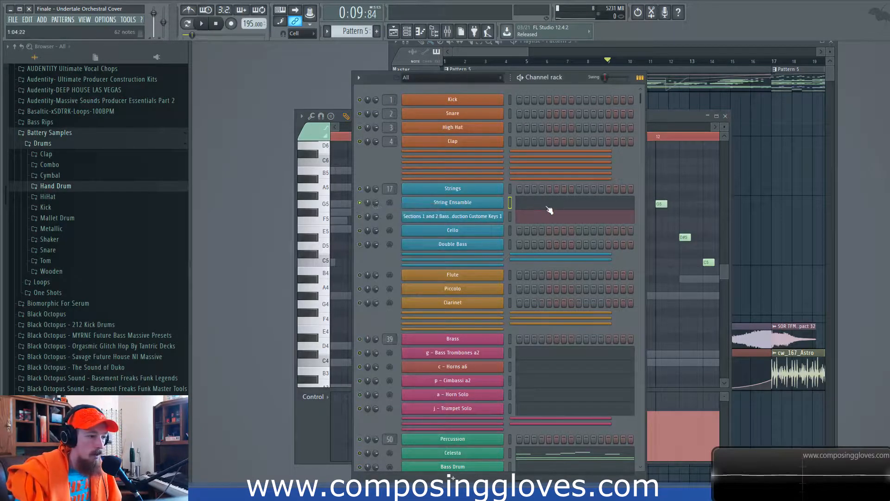
left_click(674, 115)
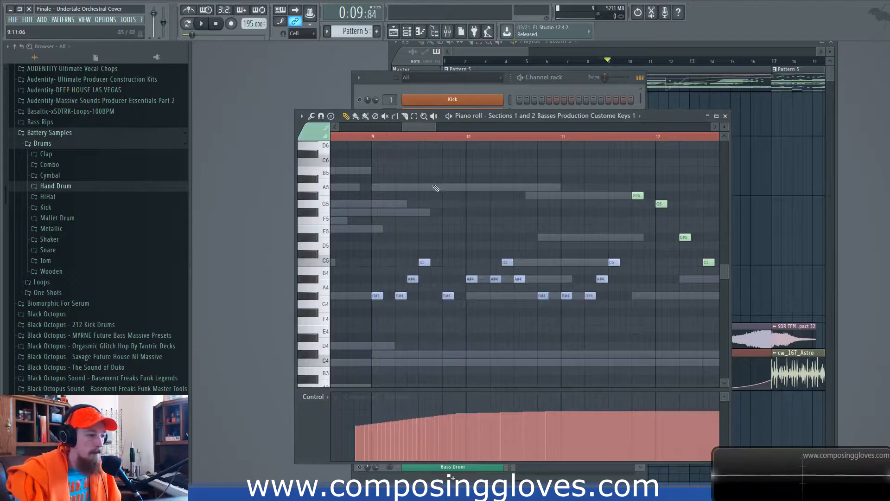
Check the Sections 1 and 2 Basses channel in the channel rack, play the pattern from bar 9 through about bar 15 and stop playback
left_click(390, 81)
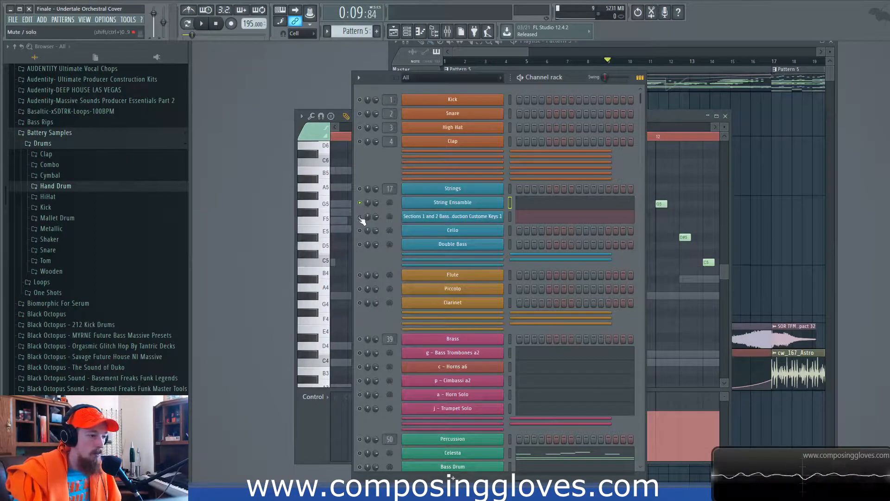
left_click(666, 122)
scroll(647, 238, "down", 4)
left_click_drag(647, 238, 488, 244)
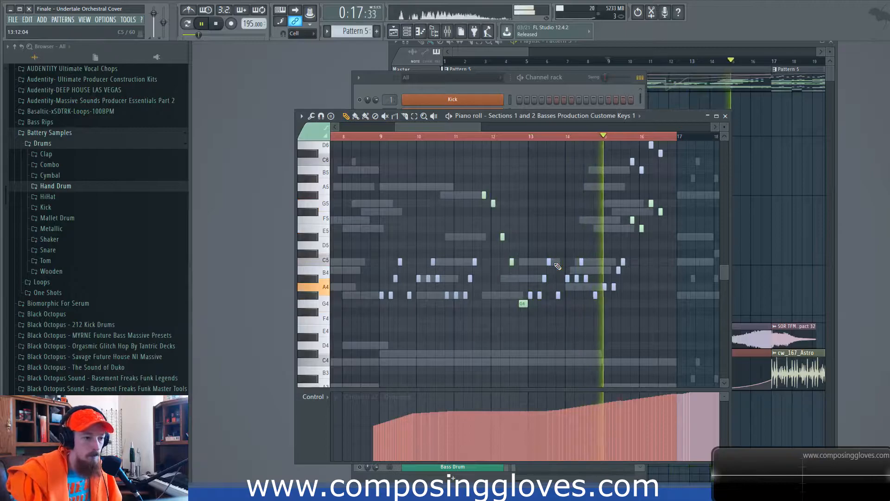
left_click_drag(663, 260, 619, 266)
key("space")
Select the five green notes descending from G#5 to G4 around bar 12 and show Note velocity in the control lane
scroll(548, 228, "up", 3, "ctrl")
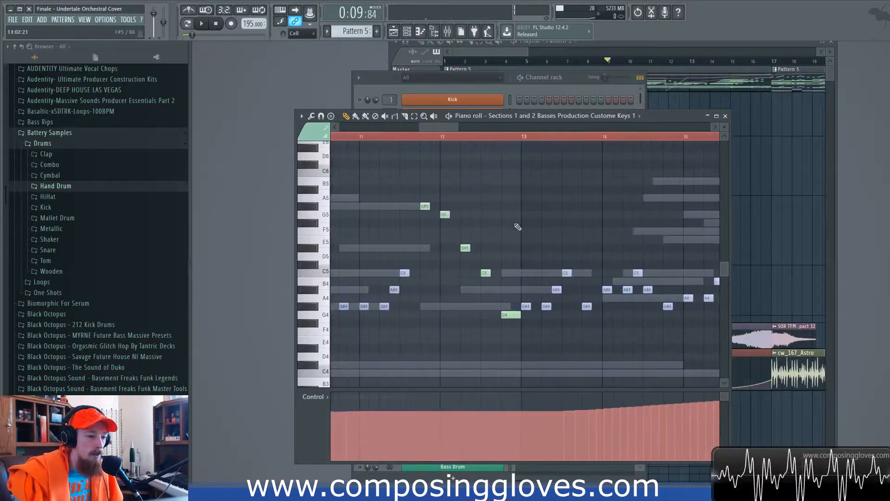
left_click_drag(416, 194, 508, 318)
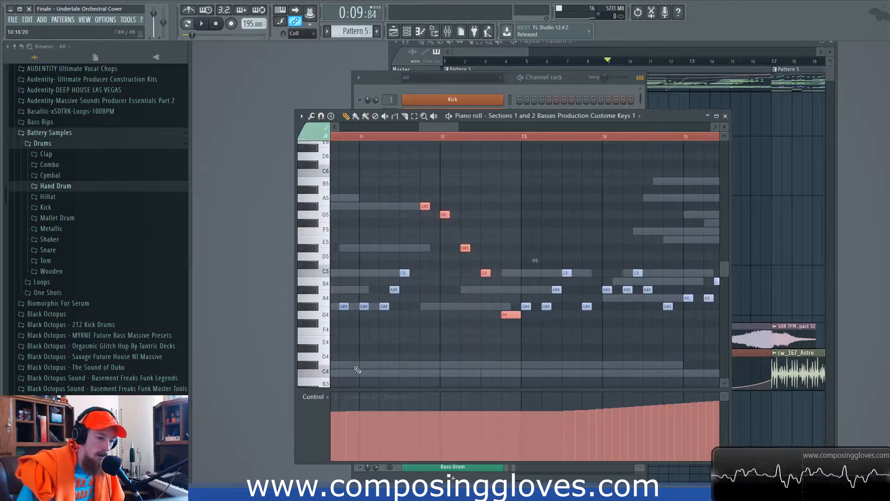
left_click(323, 397)
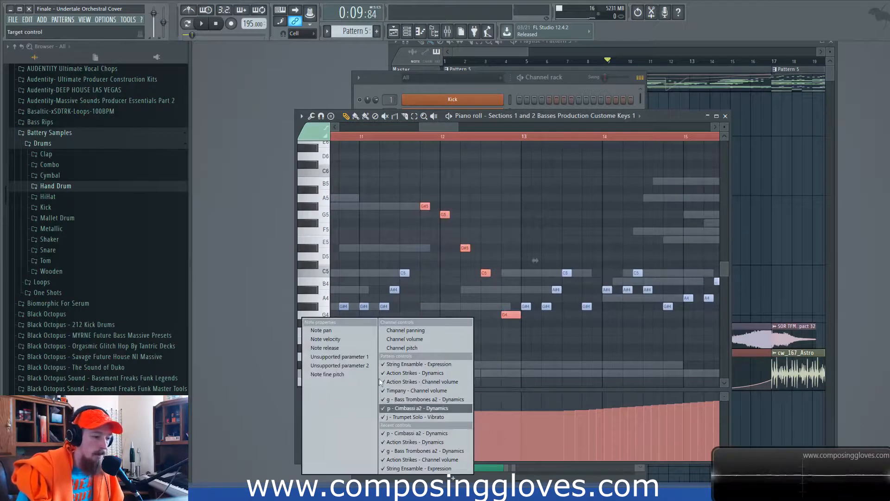
left_click(340, 342)
Deselect the notes, play the Sections 1 and 2 Basses passage from bar 9 alongside its note velocities and pause playback near bar 12
scroll(420, 345, "down", 3, "ctrl")
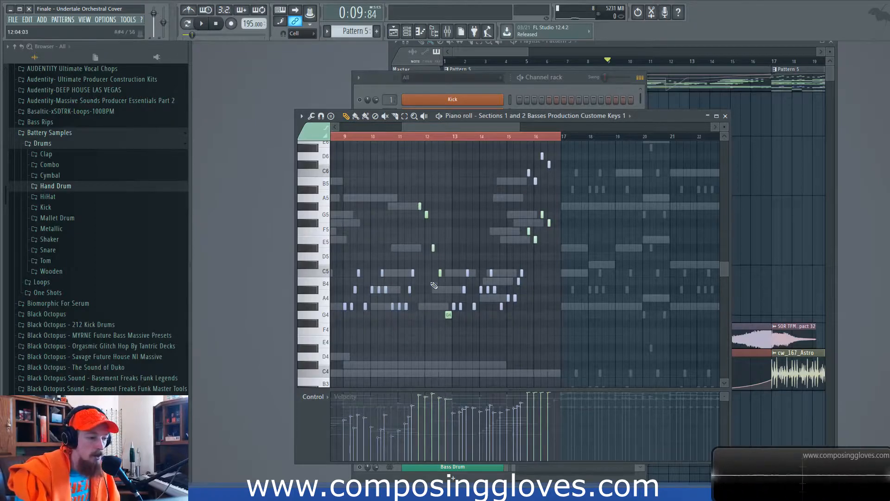
key("space")
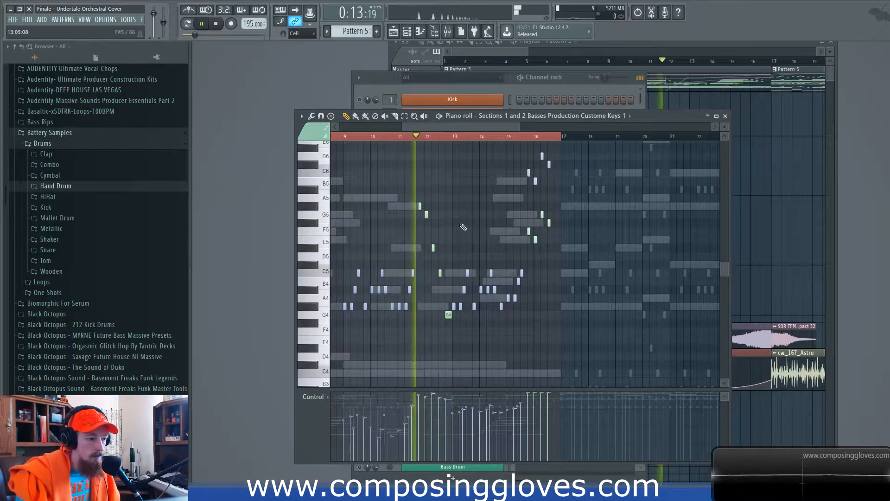
key("space")
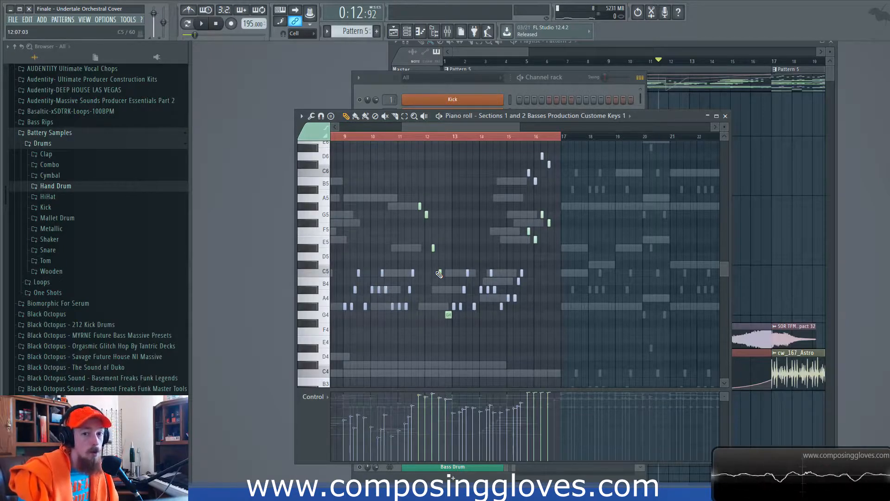
Close the Sections 1 and 2 Basses piano roll and move the channel rack over the playlist's first bars, keeping it in front
left_click_drag(338, 262, 416, 322)
left_click(405, 244, "ctrl")
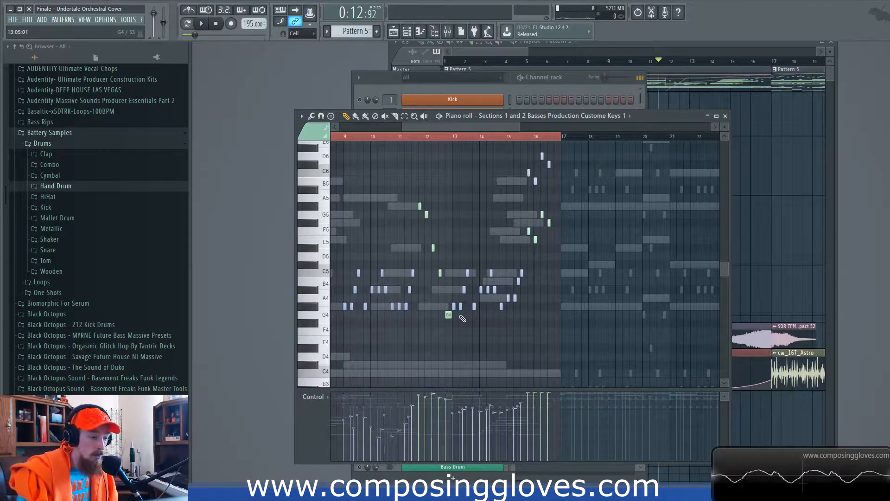
left_click(726, 117)
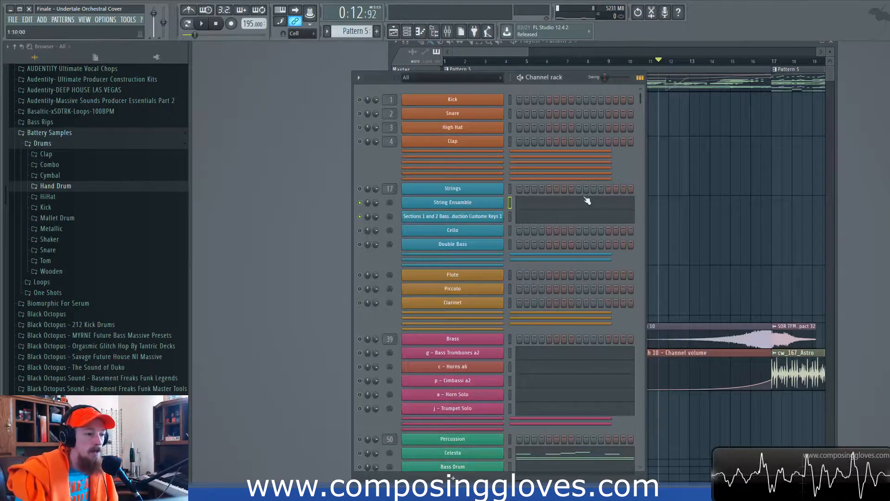
left_click_drag(569, 79, 451, 75)
left_click_drag(548, 61, 277, 74)
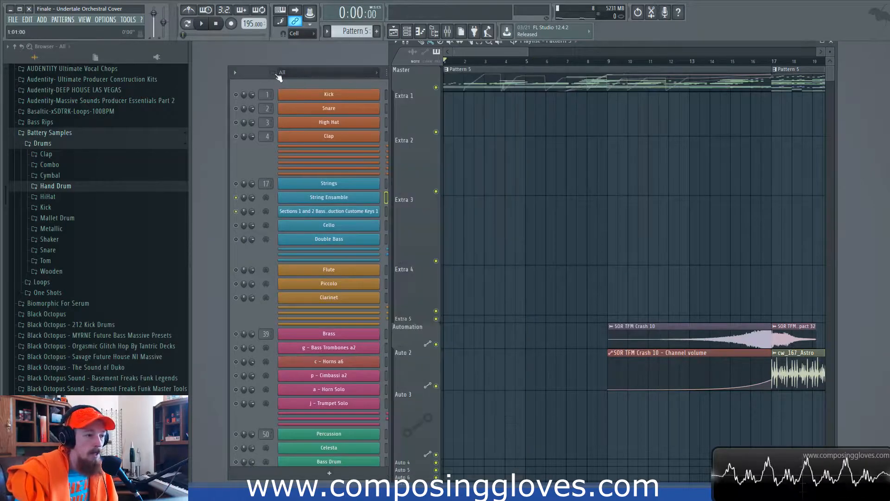
left_click(336, 82)
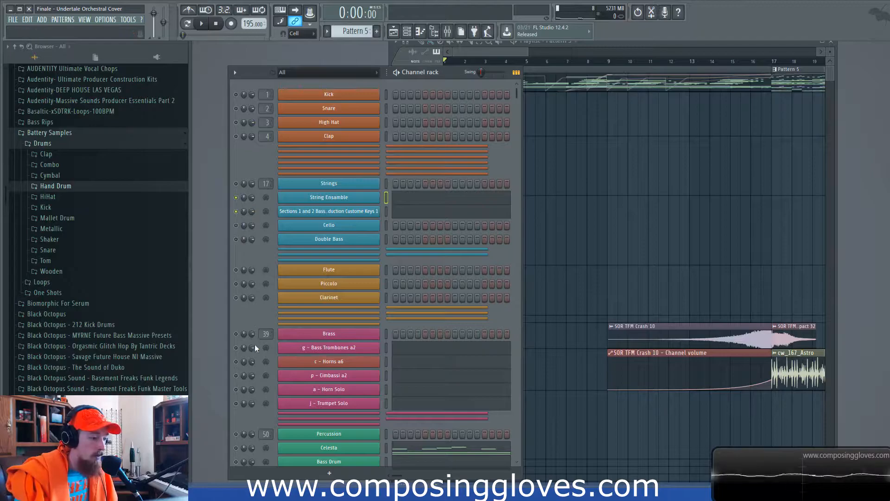
Find the Celesta channel in the rack's Percussion group, play the pattern from the start and stop playback
scroll(272, 243, "down", 5)
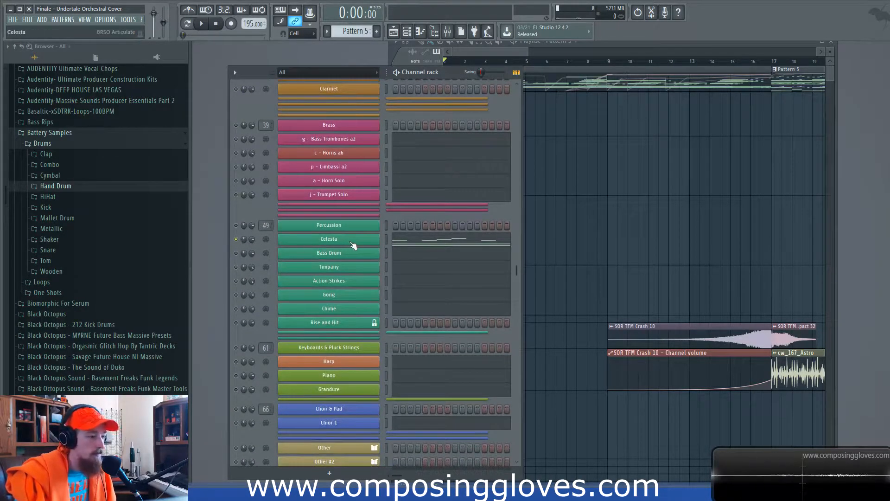
key("space")
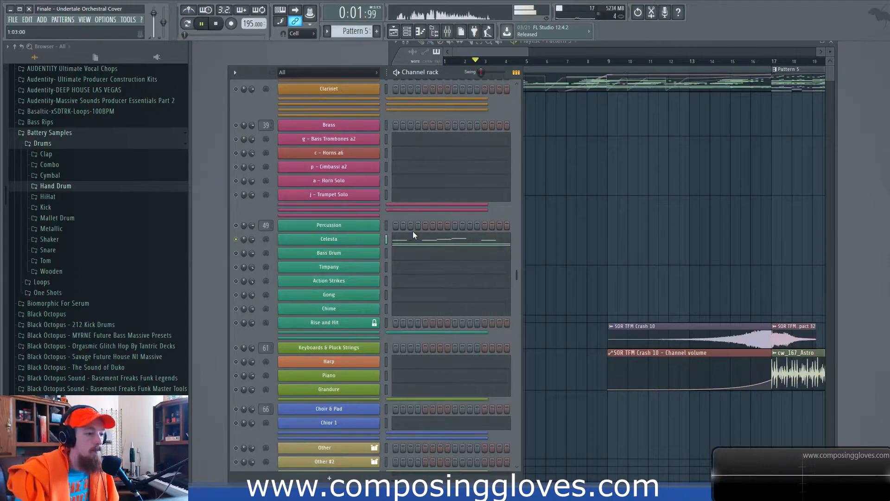
key("space")
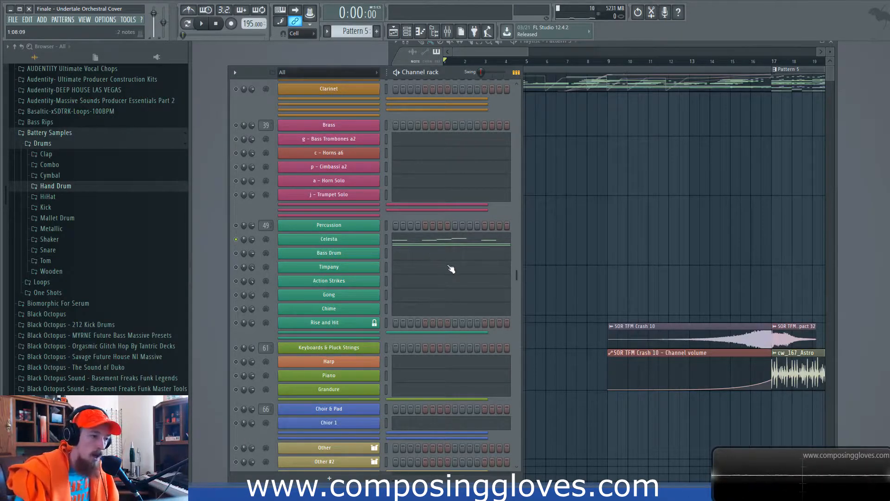
Unmute the Strings, Cello, Double Bass, Flute and Piccolo channels in the channel rack
scroll(452, 269, "up", 3)
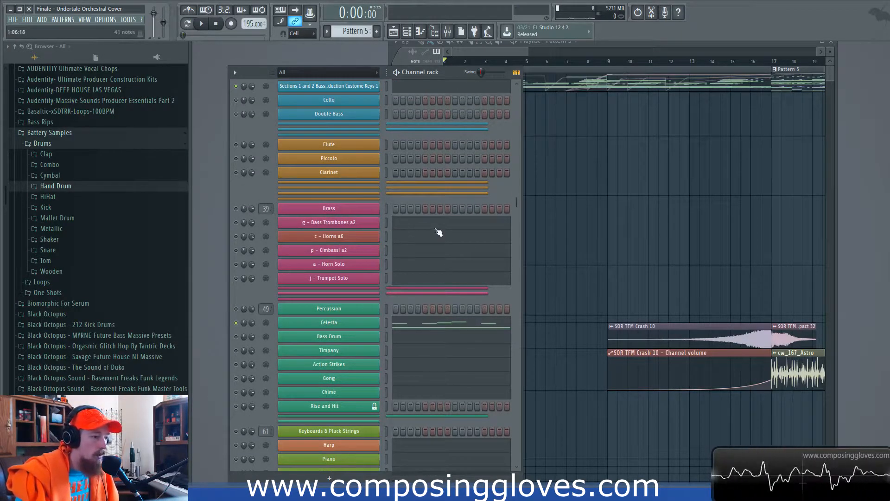
scroll(439, 232, "up", 3)
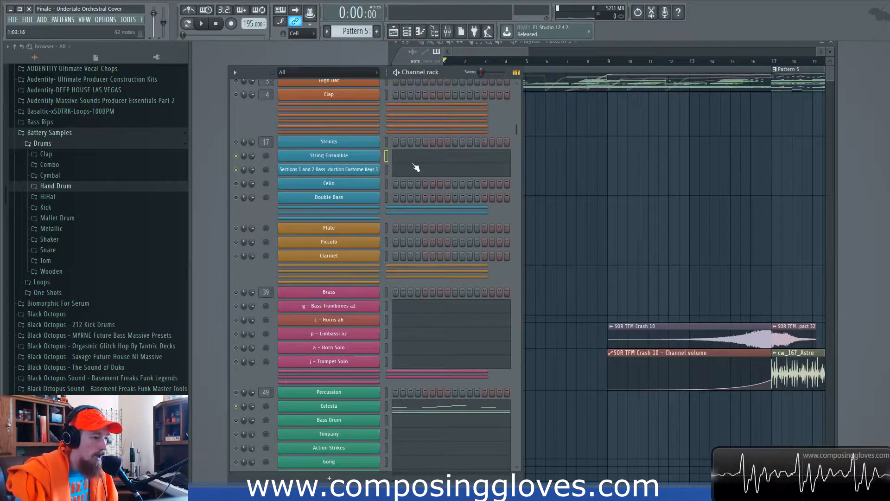
left_click(236, 142)
left_click(236, 198)
left_click(236, 242)
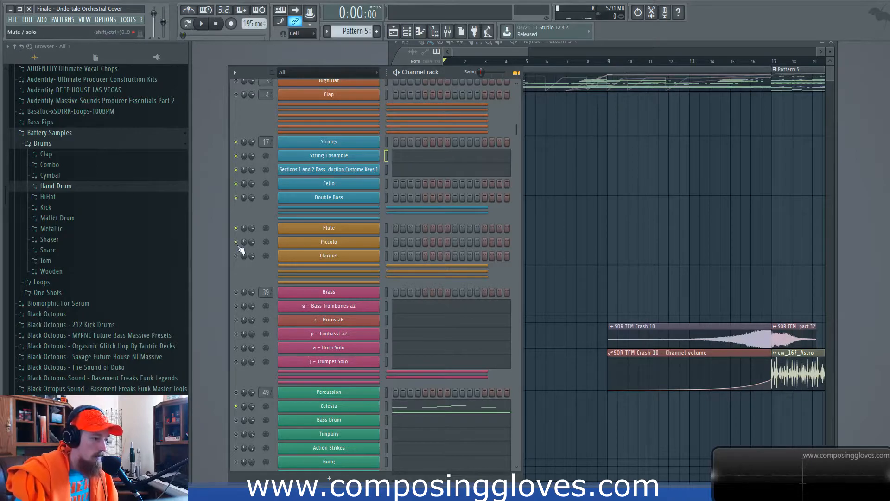
Open the Sections 1 and 2 Basses piano roll, play the pattern from bar 1, then return to the channel rack and stop playback
scroll(495, 231, "down", 3)
left_click(459, 126)
key("space")
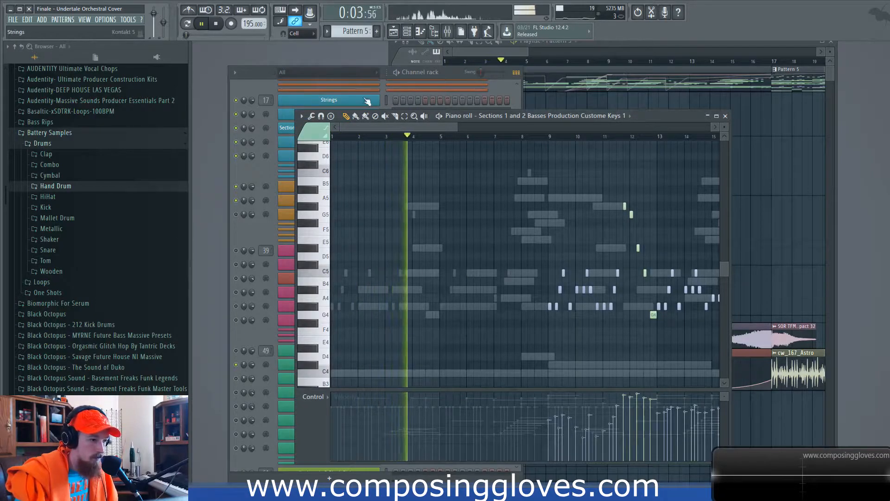
left_click(260, 89)
key("space")
Open the Harp channel's piano roll, play its part from the start to about bar 8 and stop playback
scroll(396, 255, "down", 6)
scroll(398, 257, "down", 1)
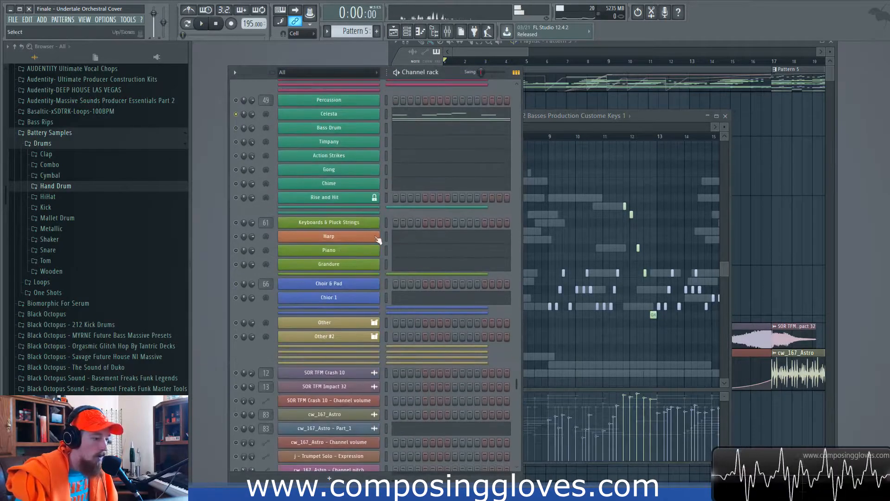
left_click(427, 235)
key("space")
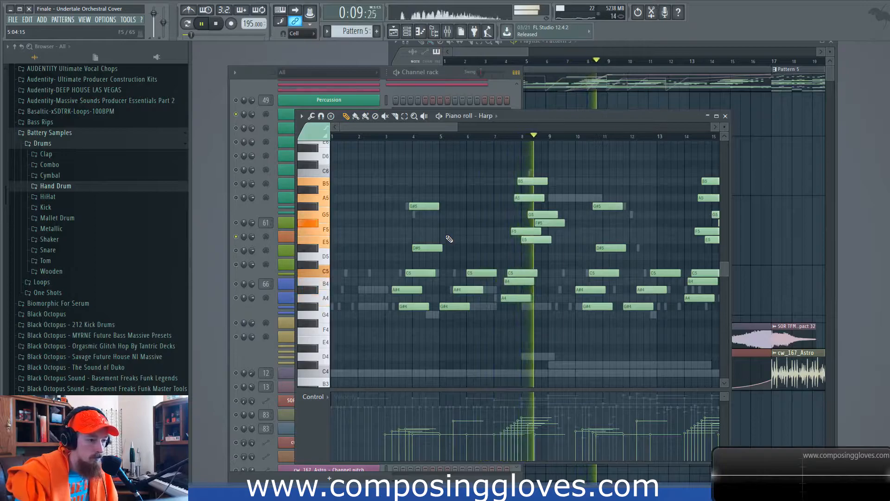
key("space")
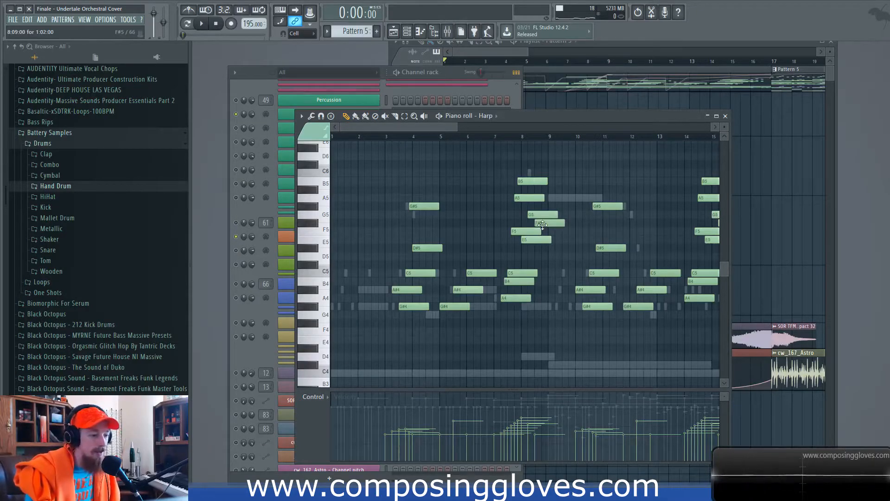
Examine the staggered Harp notes around bar 4 and check the available snap settings, keeping the snap at Cell
scroll(428, 216, "up", 5)
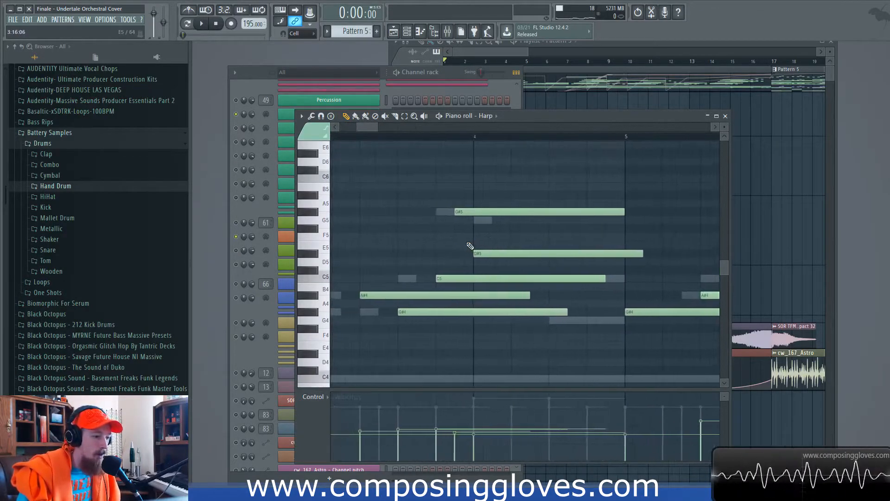
left_click(307, 35)
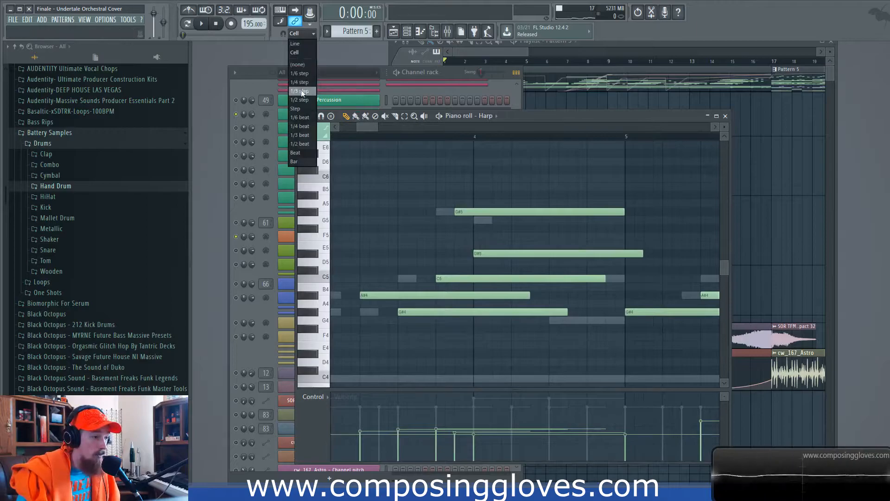
left_click(305, 36)
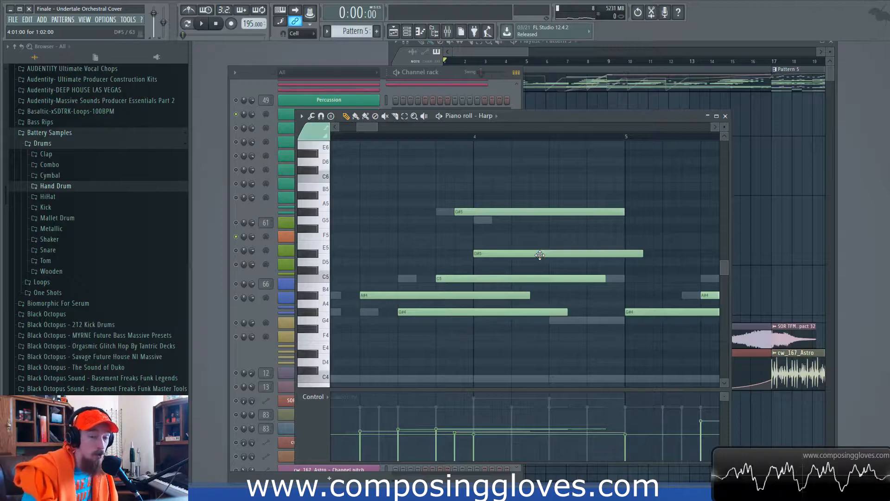
scroll(504, 287, "down", 5)
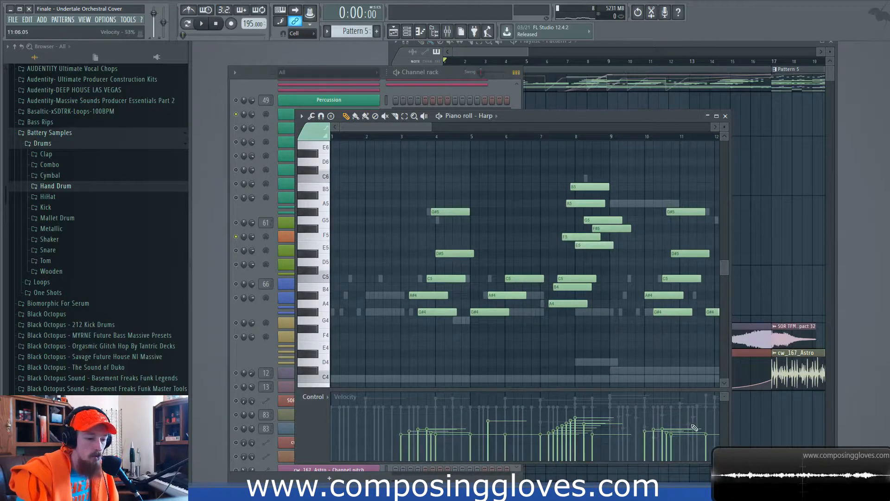
Select the G#4 and A#4 notes starting in bar 5 of the Harp part
left_click_drag(574, 321, 470, 306)
left_click_drag(368, 191, 408, 328)
left_click_drag(466, 251, 470, 322)
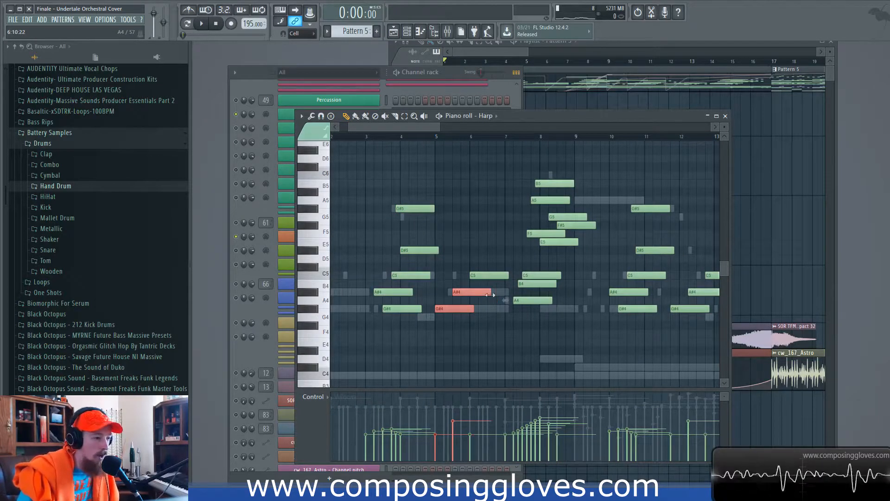
Open the String Ensemble channel's piano roll and review its notes from bar 1 to bar 25
left_click(253, 77)
scroll(448, 185, "down", 1)
scroll(447, 189, "up", 6)
left_click(434, 194)
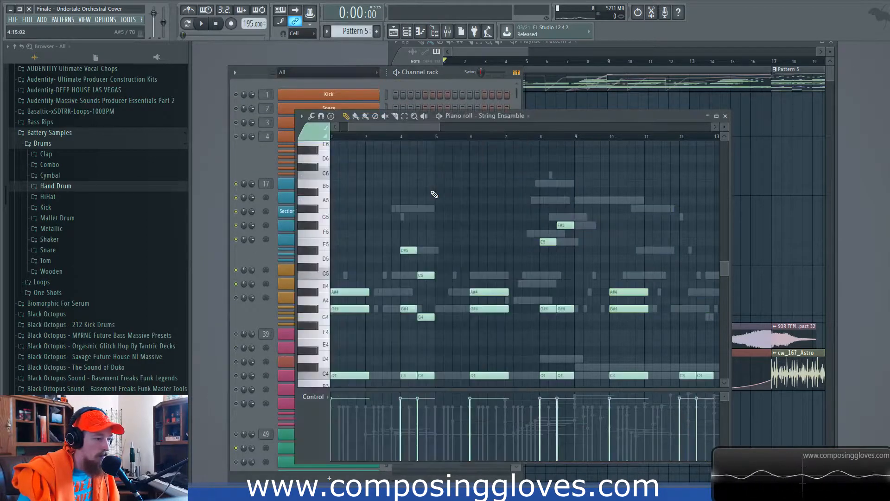
scroll(469, 201, "down", 6)
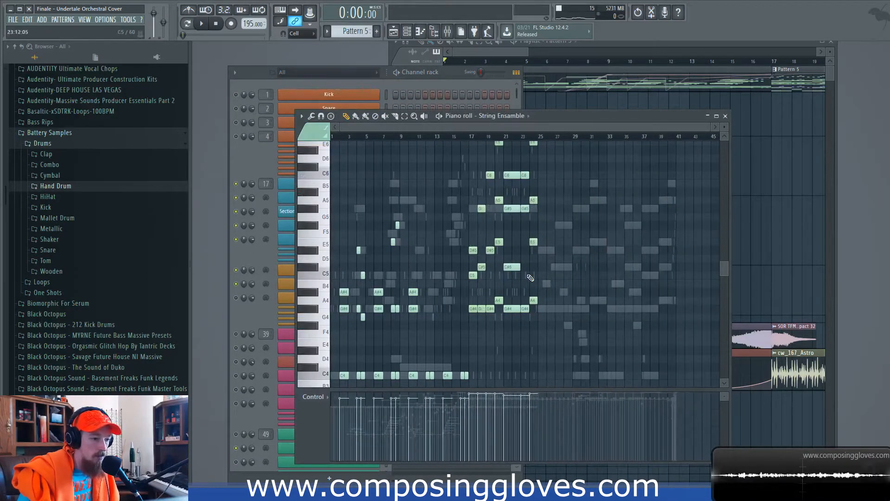
Play the String Ensemble chords from about bar 20 to bar 23 and stop playback
scroll(530, 278, "up", 5)
scroll(441, 208, "up", 2)
left_click(392, 140)
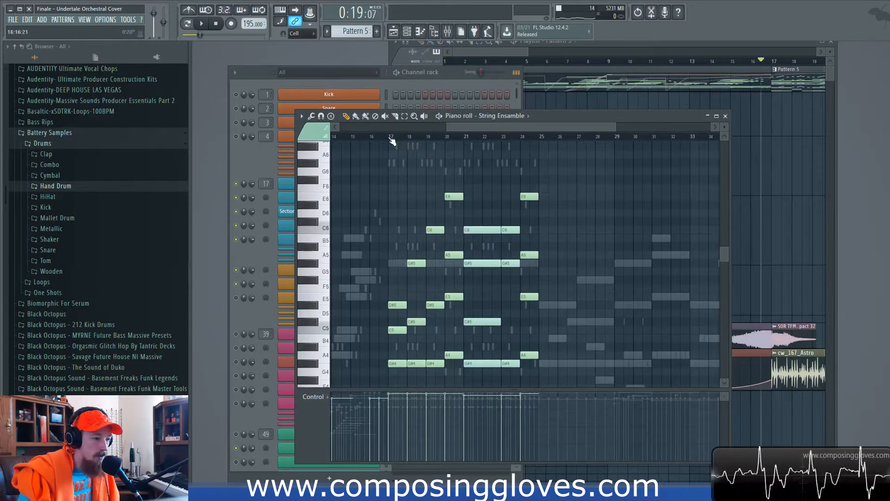
scroll(451, 268, "up", 3)
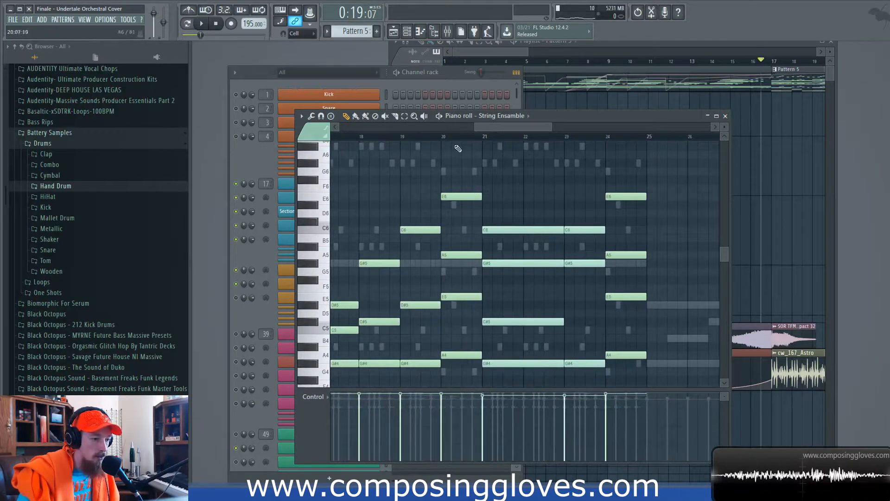
scroll(453, 144, "left", 1)
left_click(466, 137)
key("space")
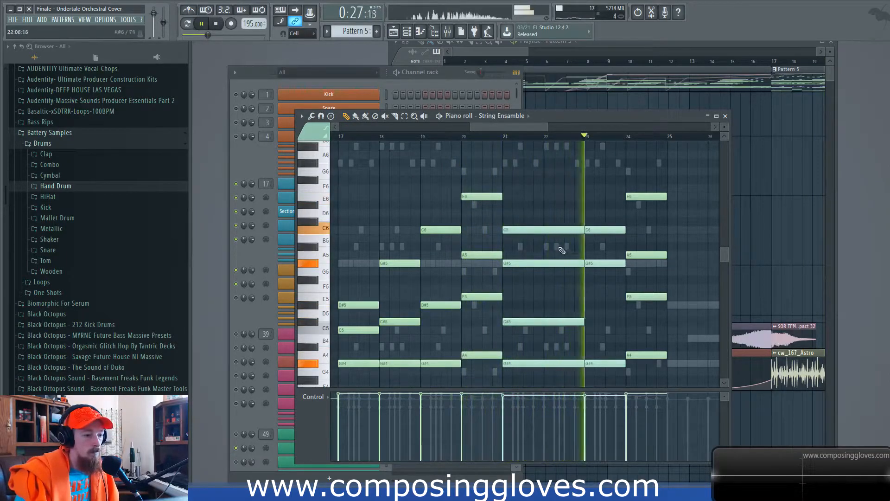
key("space")
Check the note color group and MIDI channel choices for the String Ensemble, then return to the channel rack
left_click(320, 137)
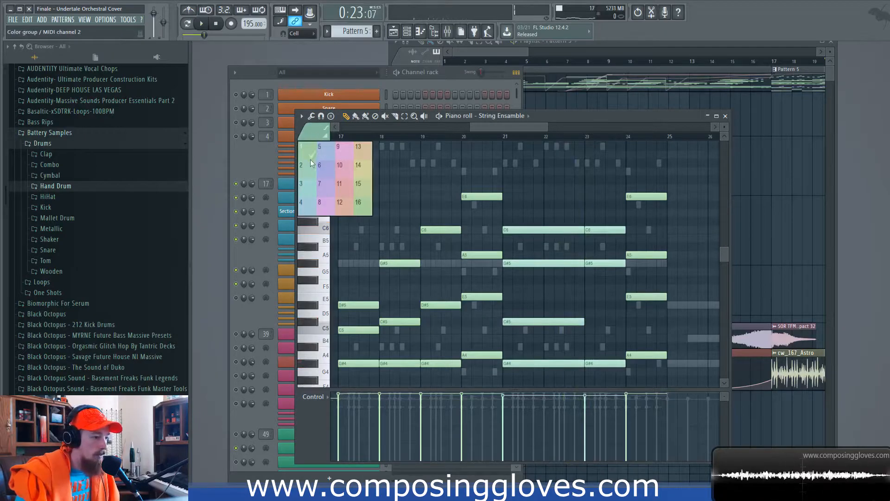
left_click_drag(525, 125, 512, 125)
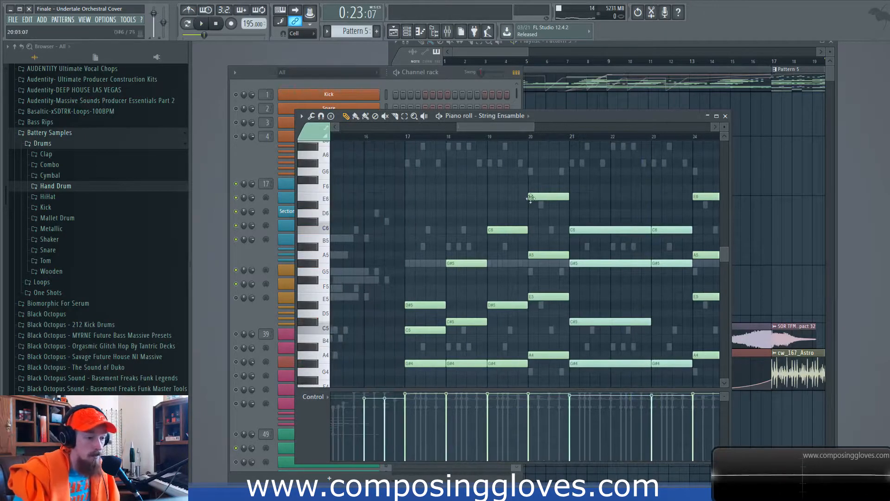
scroll(535, 203, "down", 4)
left_click(256, 80)
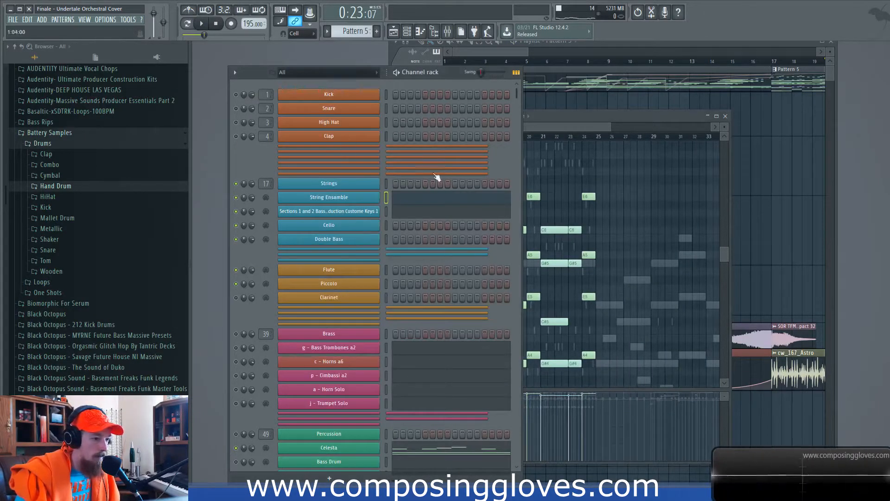
Review the String Ensemble notes from bar 1, switch to the Harp part through its ghost notes and close the piano roll
left_click_drag(580, 125, 438, 124)
left_click_drag(625, 202, 642, 390)
left_click(556, 232, "ctrl")
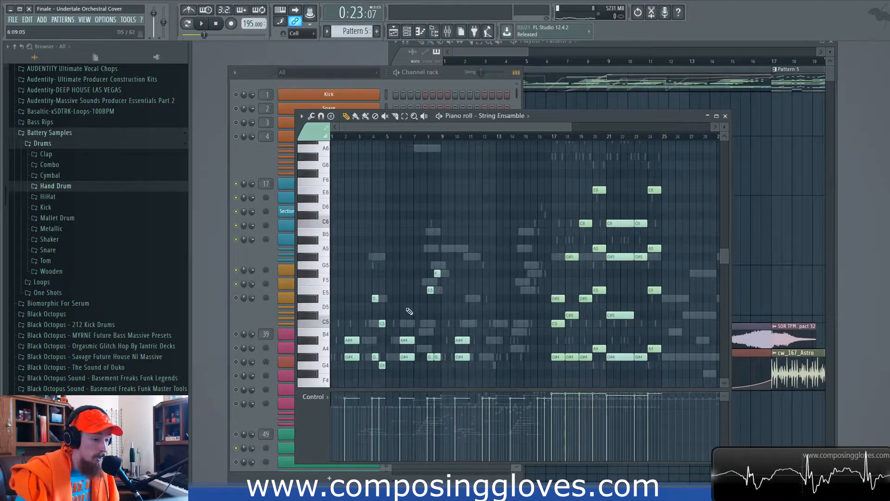
double_click(431, 328)
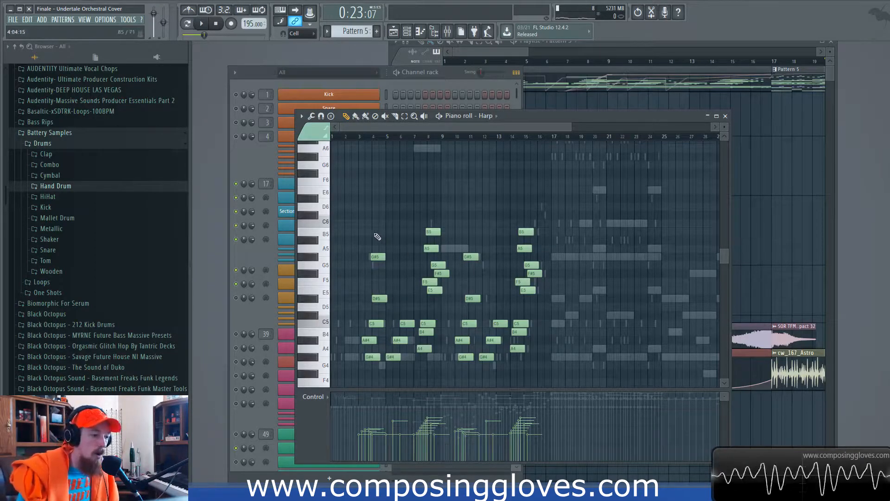
left_click(725, 116)
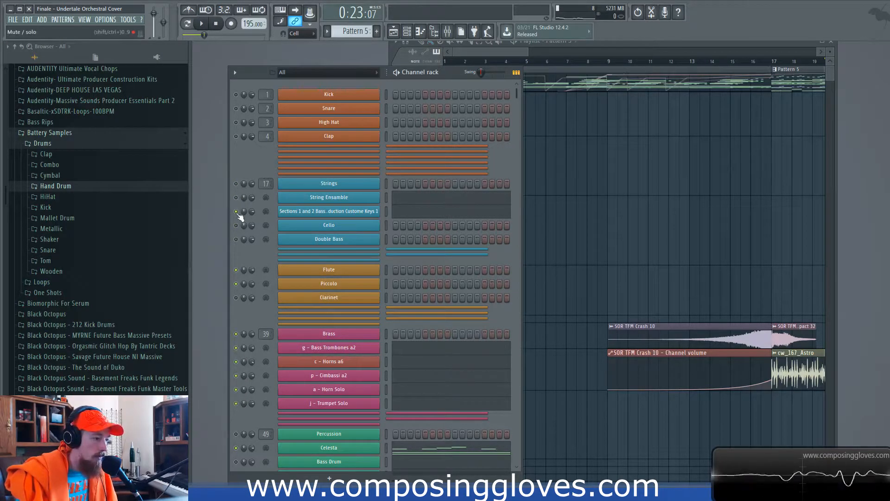
Start playback from bar 5 in the playlist and mute the Flute, Piccolo and Clarinet channels
left_click(525, 46)
left_click(525, 62)
key("space")
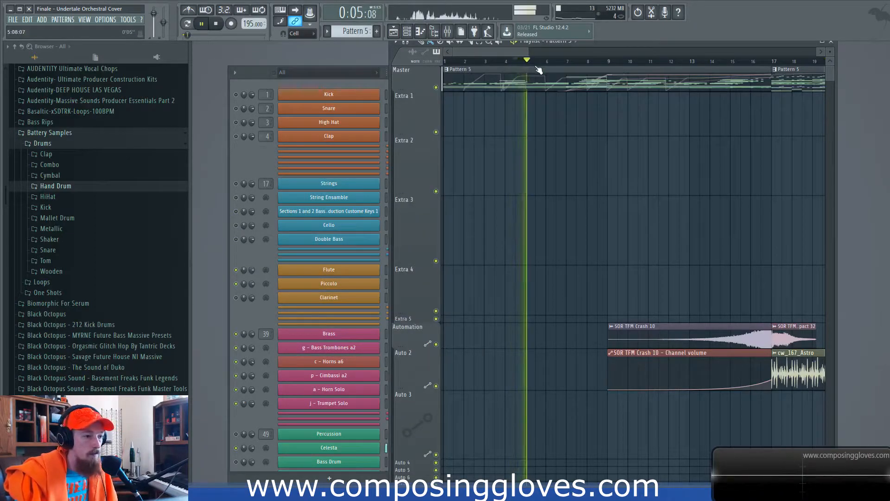
left_click(239, 278)
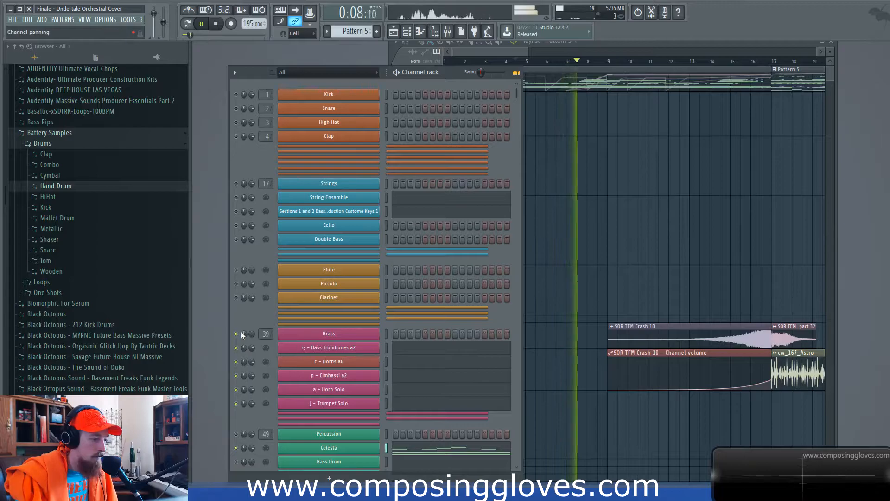
scroll(241, 333, "down", 3)
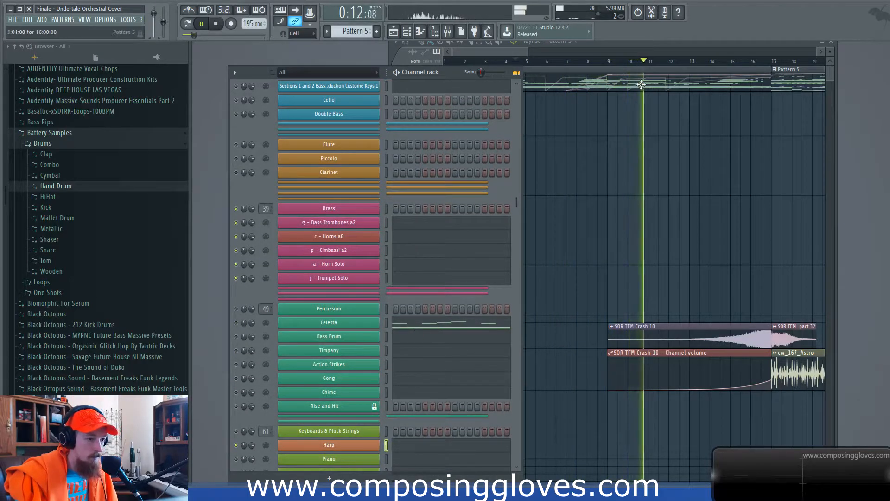
Open Pattern 5's String Ensemble piano roll during playback, follow bars 10 to 16 and return to the channel rack
double_click(562, 82)
left_click_drag(491, 273, 552, 216)
scroll(453, 312, "up", 3)
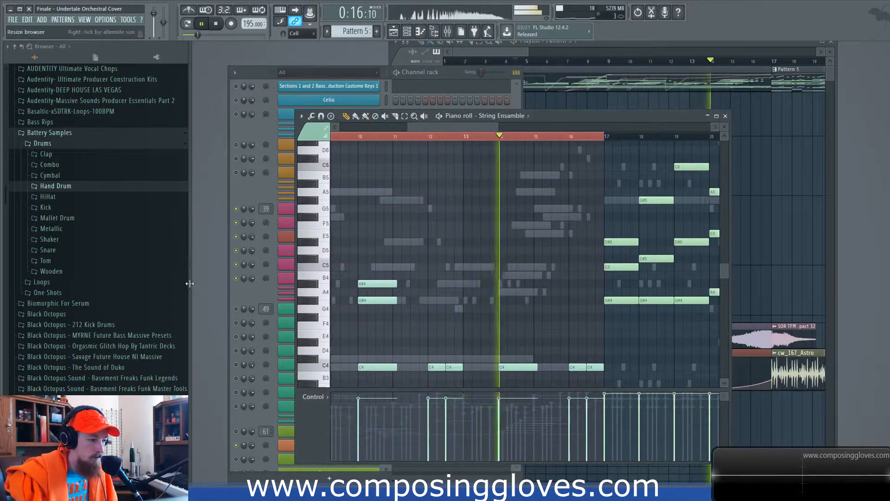
left_click(243, 294)
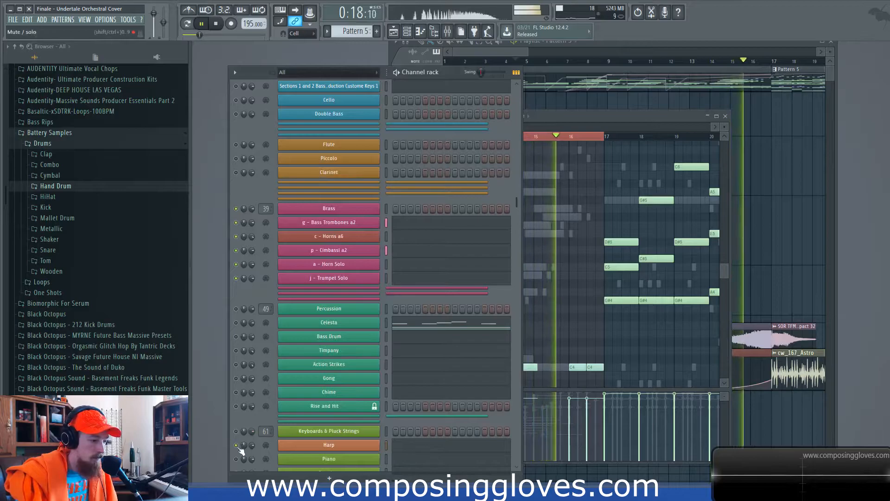
Follow the String Ensemble notes through bars 17 to 25 during playback, switch to the Chime part through its ghost notes and stop playback
left_click_drag(640, 233, 497, 262)
left_click_drag(638, 256, 550, 284)
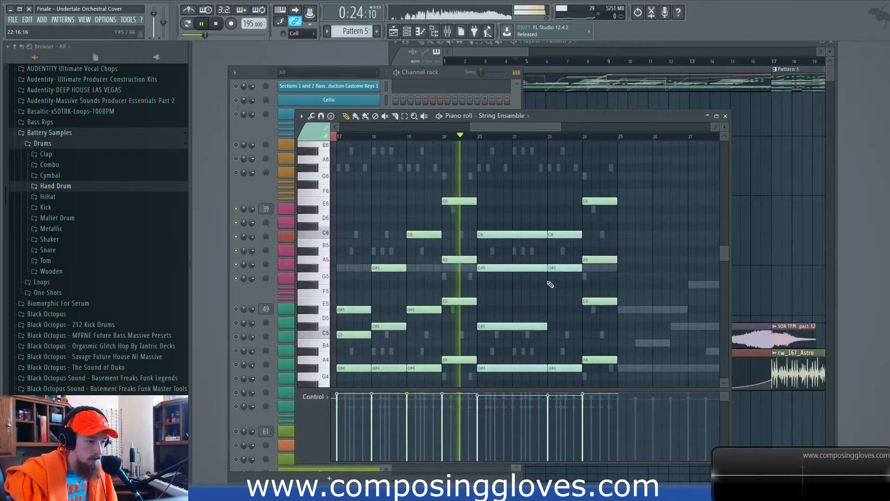
right_click(457, 269)
left_click(242, 288)
key("space")
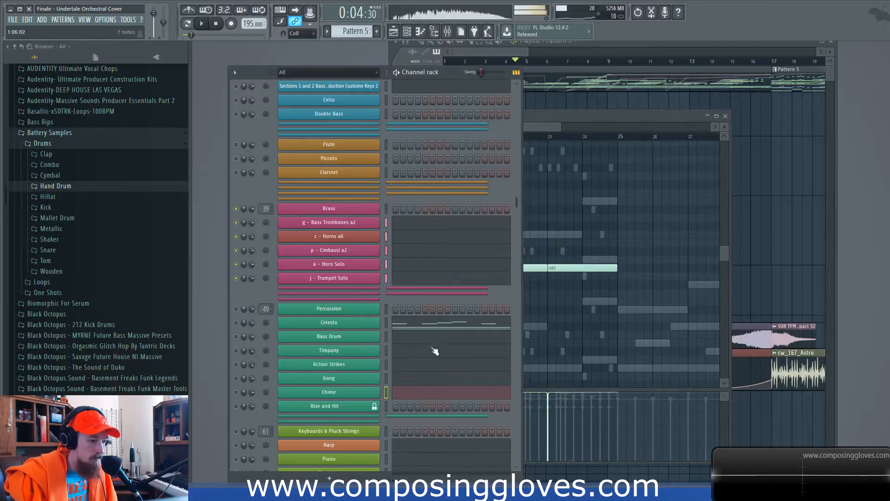
Examine the Chime notes from bar 17 against the other parts' ghost notes in the piano roll
left_click_drag(547, 127, 528, 127)
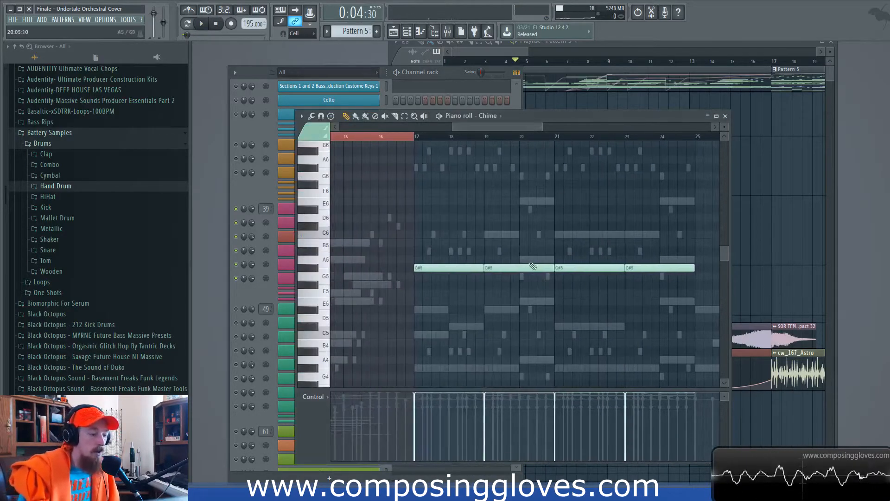
scroll(514, 269, "down", 4)
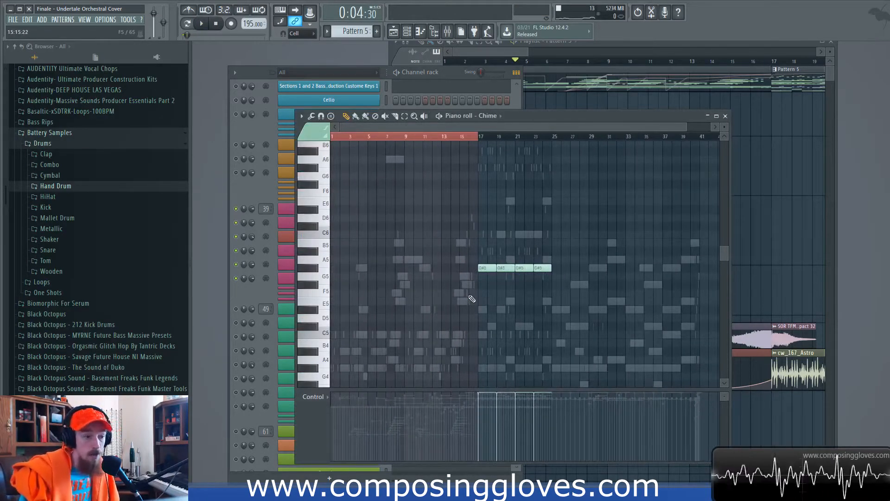
left_click(247, 293)
scroll(356, 281, "down", 4)
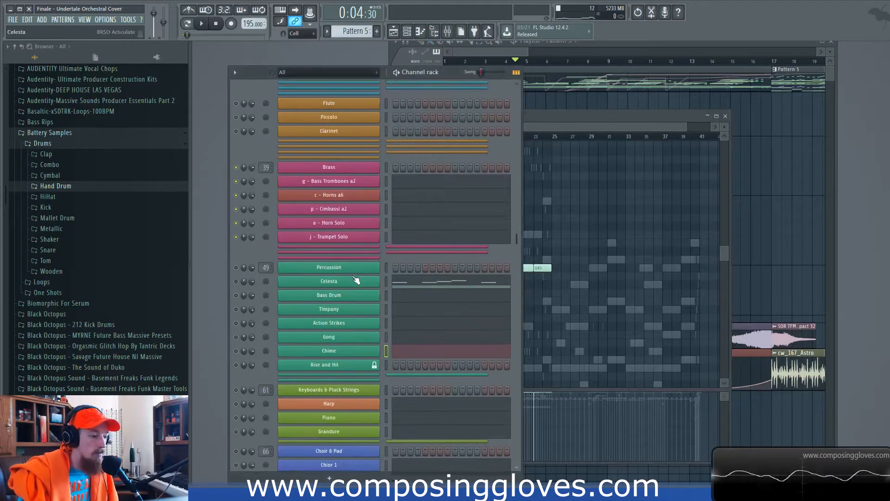
left_click(576, 290)
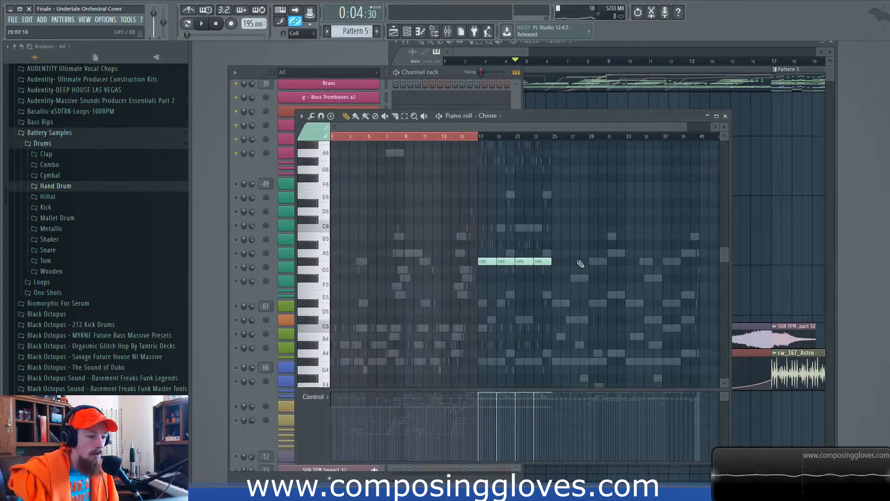
Switch from Chime to Harp and on to Celesta through their ghost notes, and review the Celesta notes across the pattern
left_click_drag(474, 256, 561, 269, "ctrl")
double_click(397, 333)
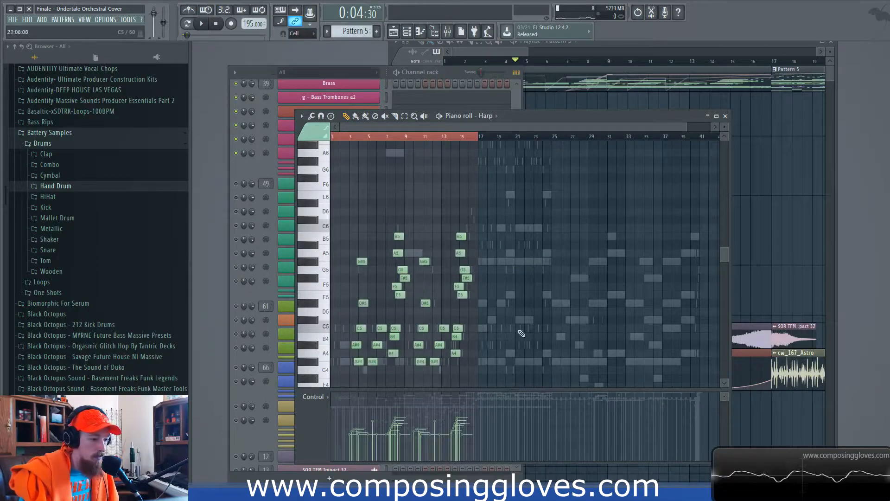
right_click(344, 329)
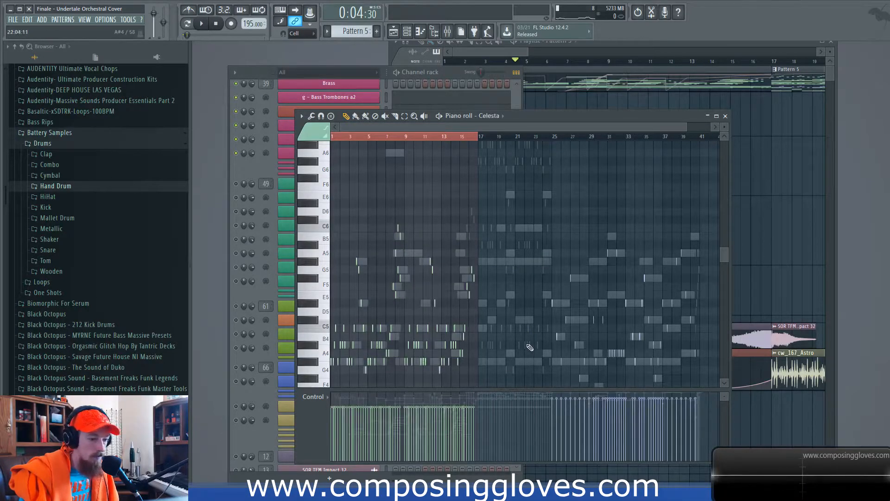
left_click_drag(586, 320, 459, 269)
scroll(509, 304, "up", 4)
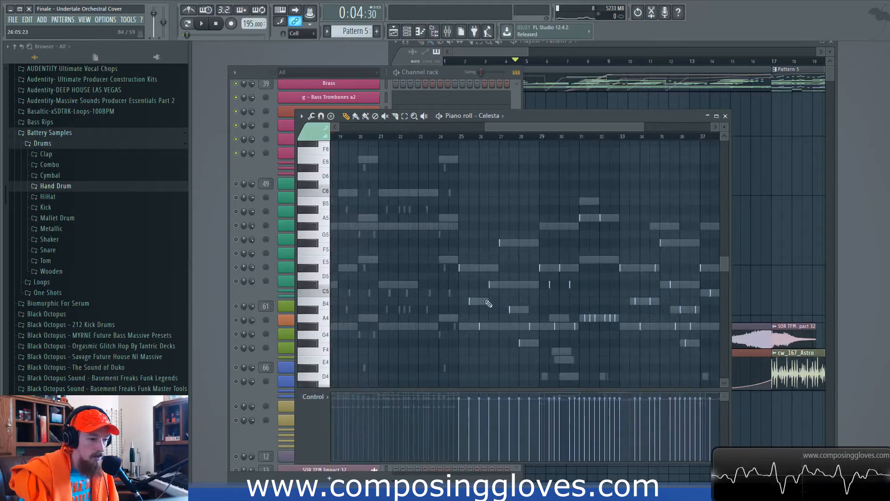
scroll(464, 270, "down", 5)
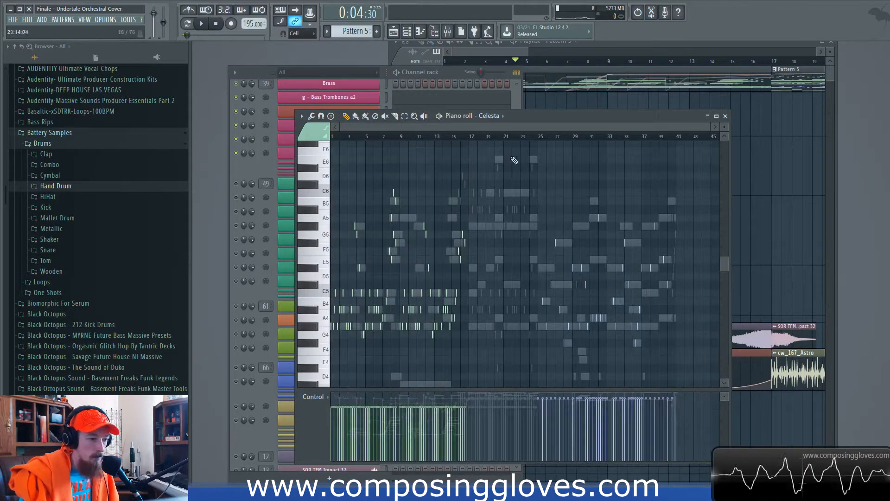
Play the song from bar 33 in the playlist with the channel rack in view, and stop playback
left_click_drag(504, 51, 625, 51)
left_click(490, 63)
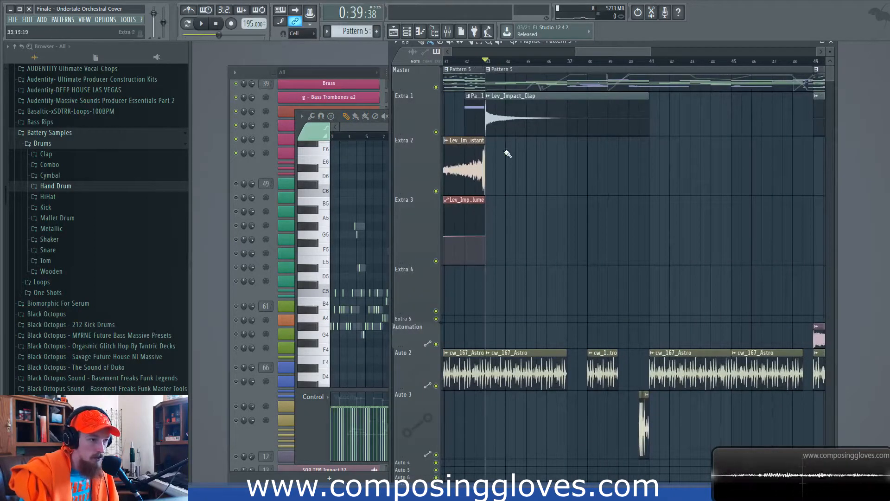
key("space")
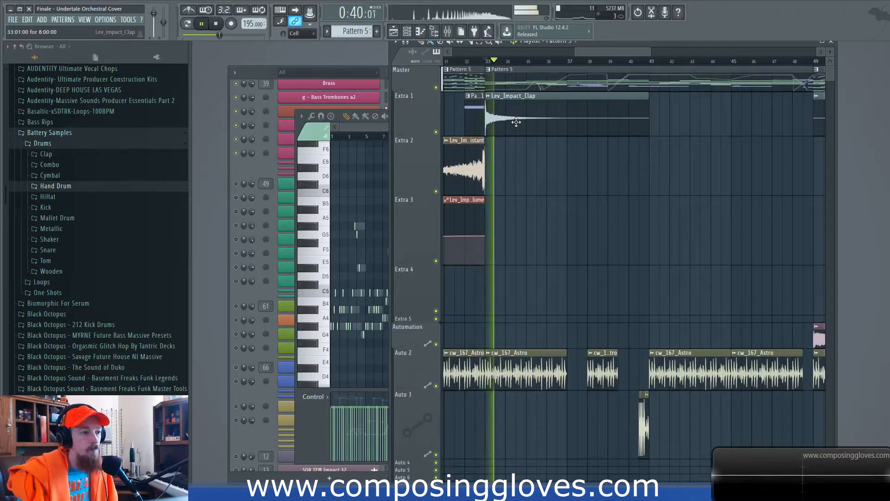
left_click(253, 70)
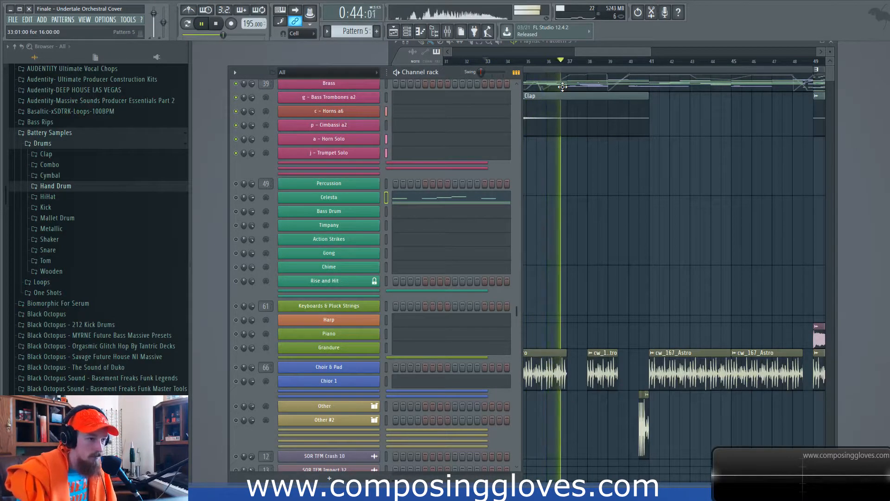
key("space")
Unmute the Celesta, Bass Drum, Timpany and Action Strikes channels and audition them from bar 33
scroll(421, 290, "down", 3)
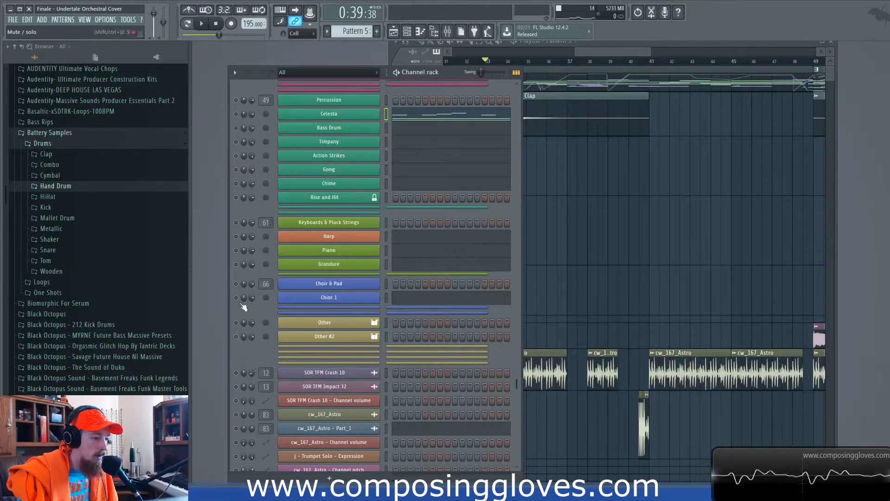
scroll(250, 292, "up", 6)
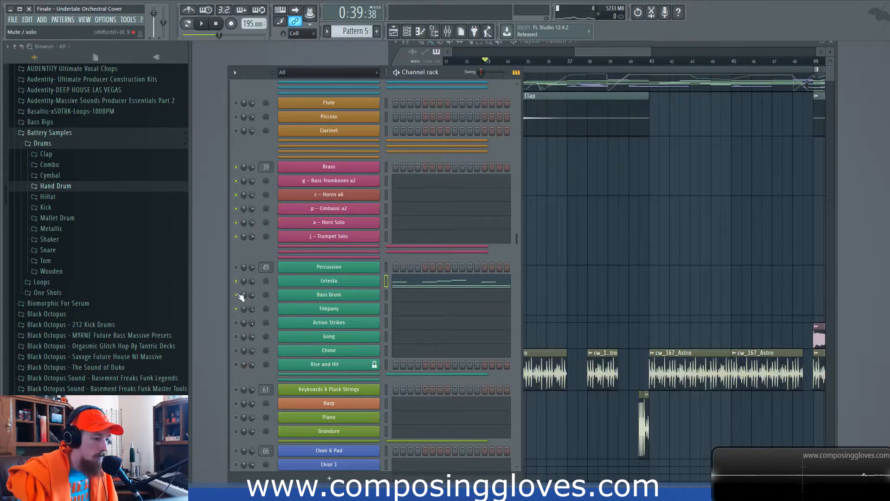
key("space")
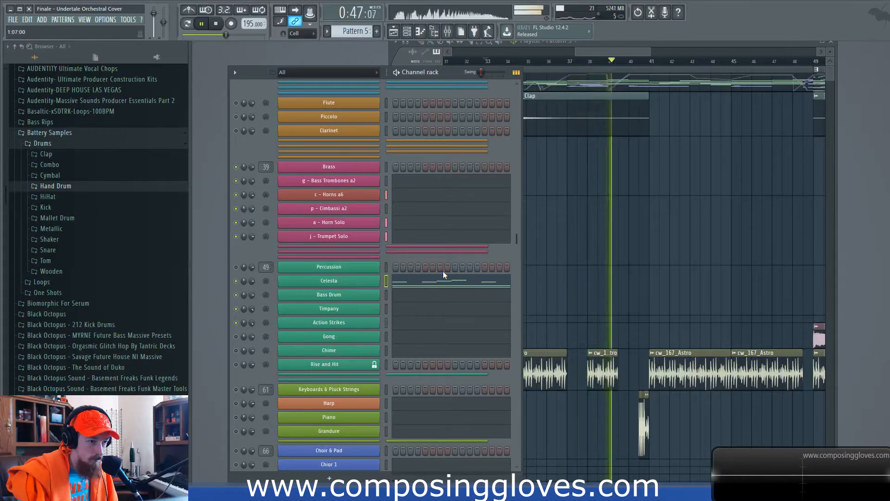
key("space")
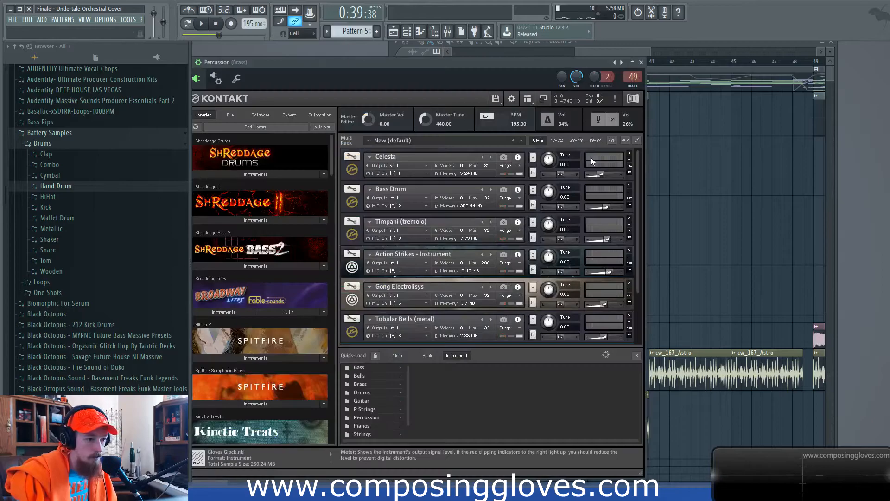
Inspect the Action Strikes instrument in the Percussion Kontakt rack, collapse it again and close the plugin window
mouse_move(637, 235)
left_mouse_down()
mouse_move(641, 305)
mouse_move(635, 222)
left_mouse_up()
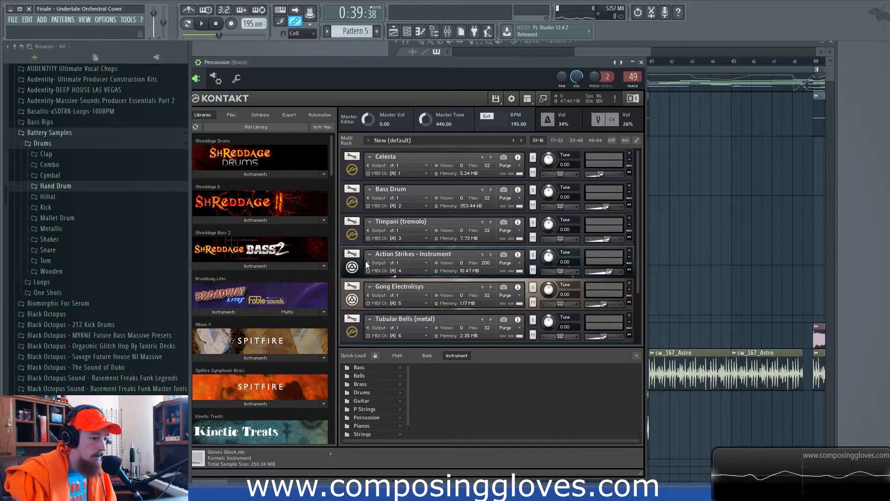
left_click(352, 269)
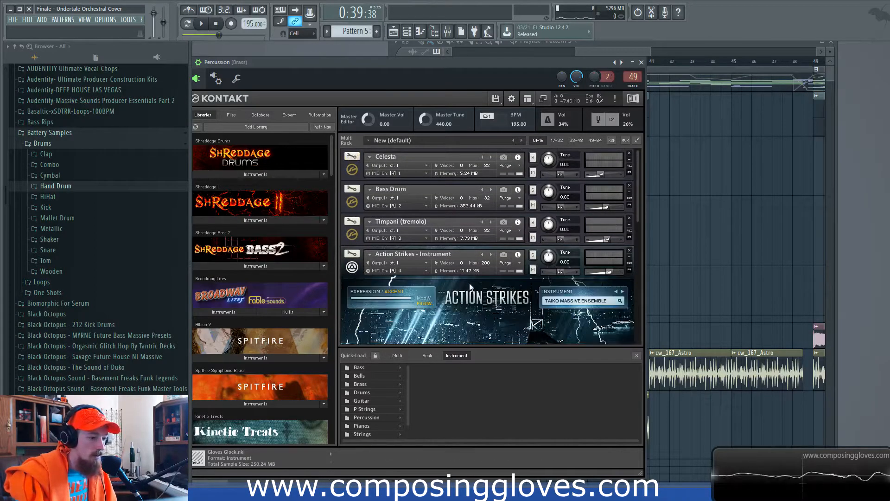
mouse_move(638, 208)
left_mouse_down()
mouse_move(634, 236)
mouse_move(631, 202)
left_mouse_up()
left_click(352, 267)
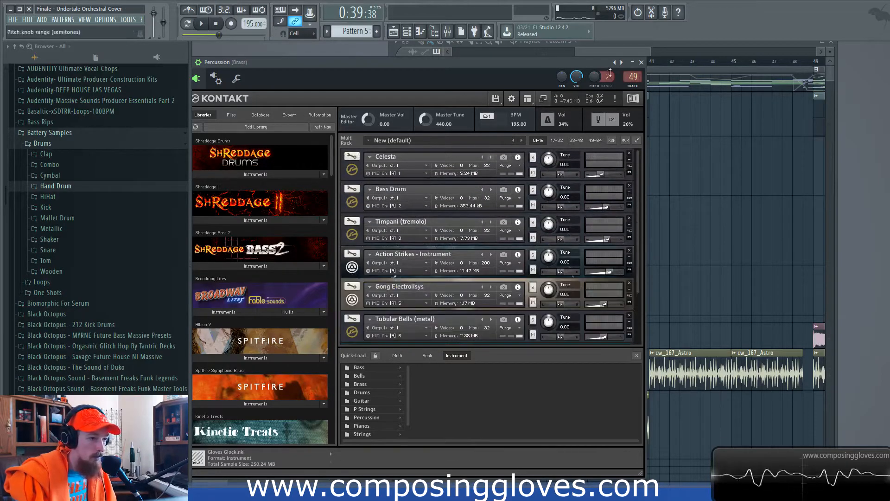
left_click(641, 63)
Unmute the Chior 1 channel and start playback from bar 33
left_click_drag(619, 46, 629, 50)
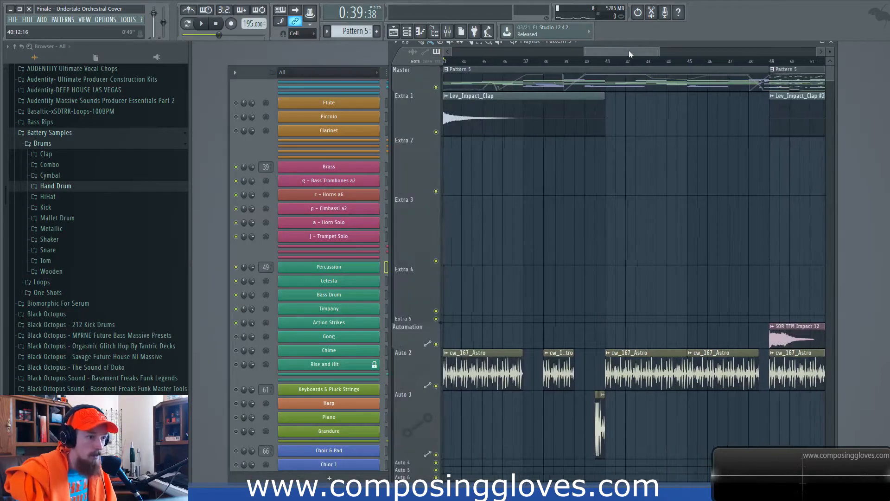
left_click(235, 374)
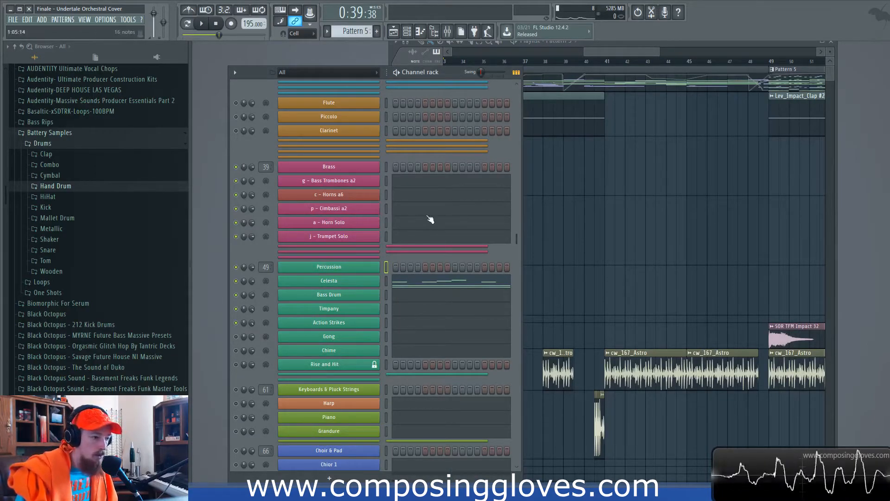
scroll(427, 215, "up", 2)
scroll(426, 214, "up", 4)
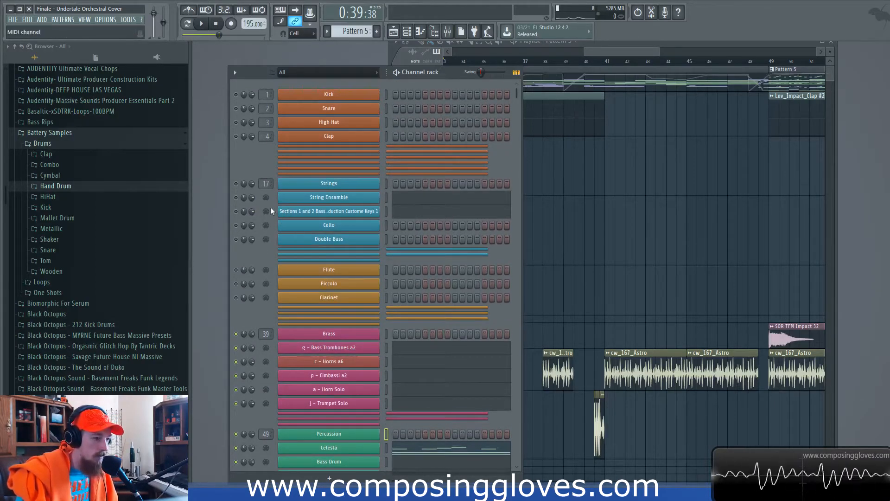
scroll(266, 210, "down", 10)
scroll(322, 258, "down", 1)
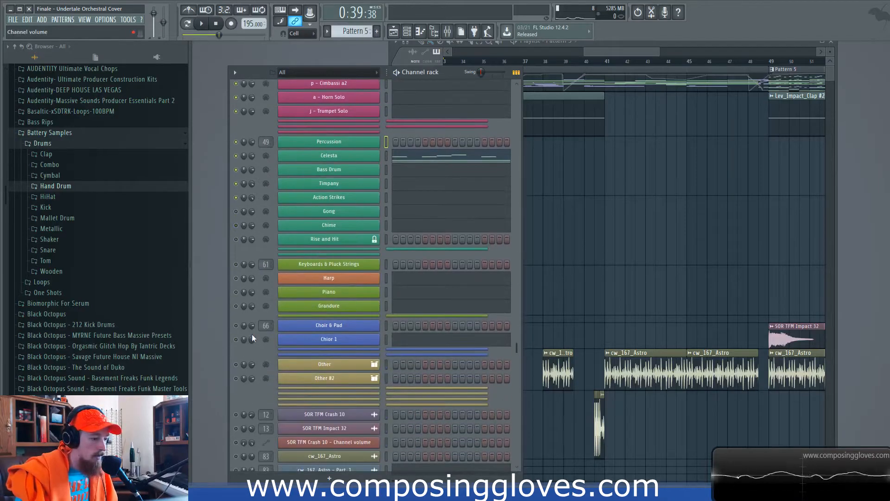
key("space")
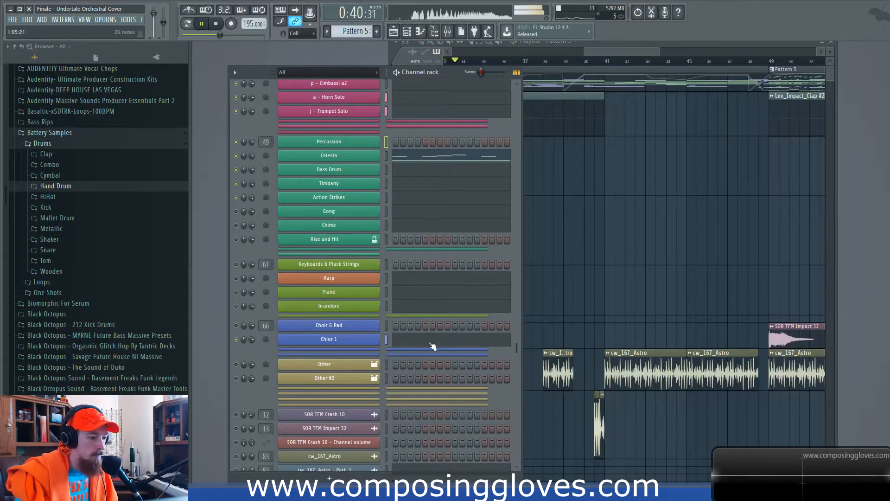
Open the Chior 1 piano roll during playback, follow its notes from bar 25 to bar 41 and stop
key("F7")
left_click_drag(484, 229, 425, 248)
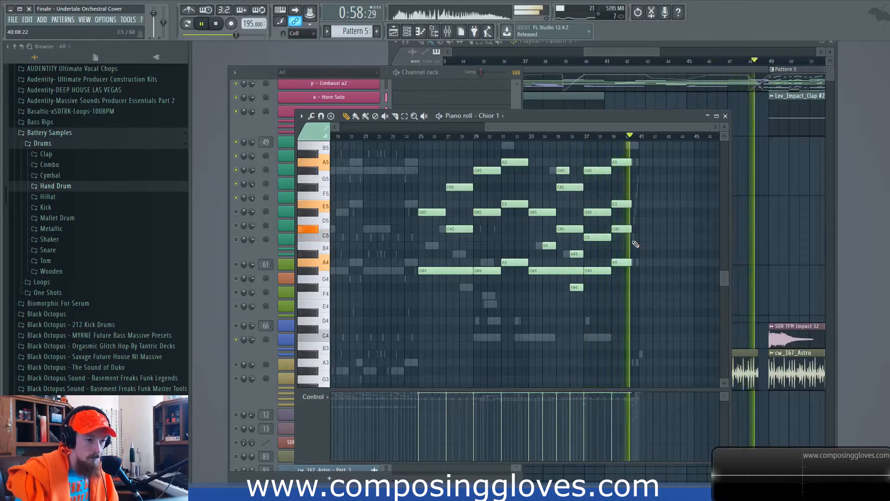
key("space")
Move the playback position to bar 48 in the playlist, and return to the channel rack's brass and percussion channels
left_click(625, 49)
left_click(623, 61)
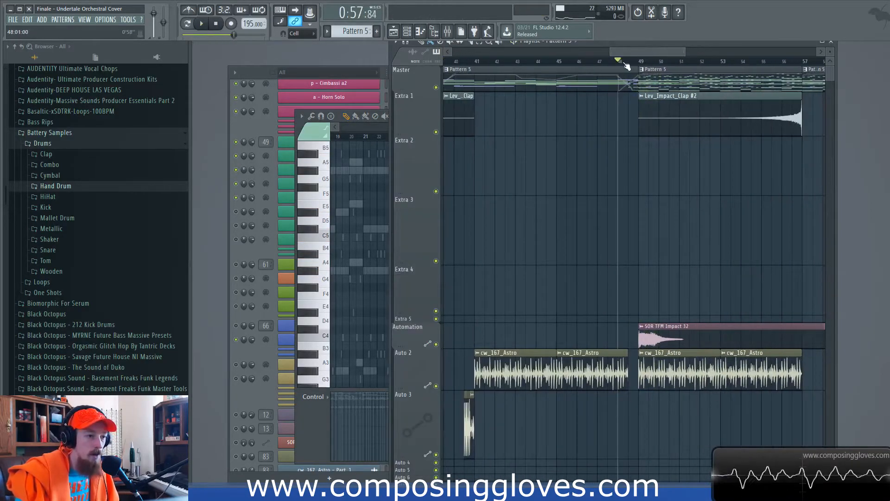
left_click_drag(639, 53, 585, 54)
scroll(634, 73, "down", 4)
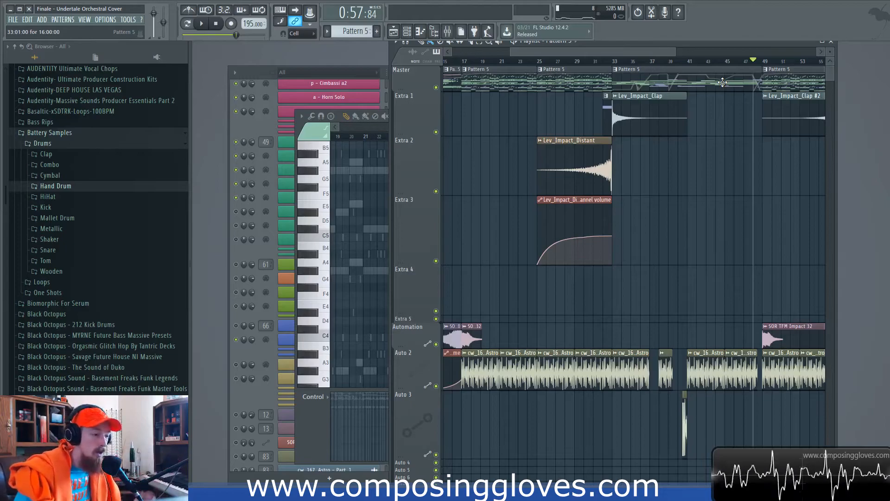
left_click(245, 256)
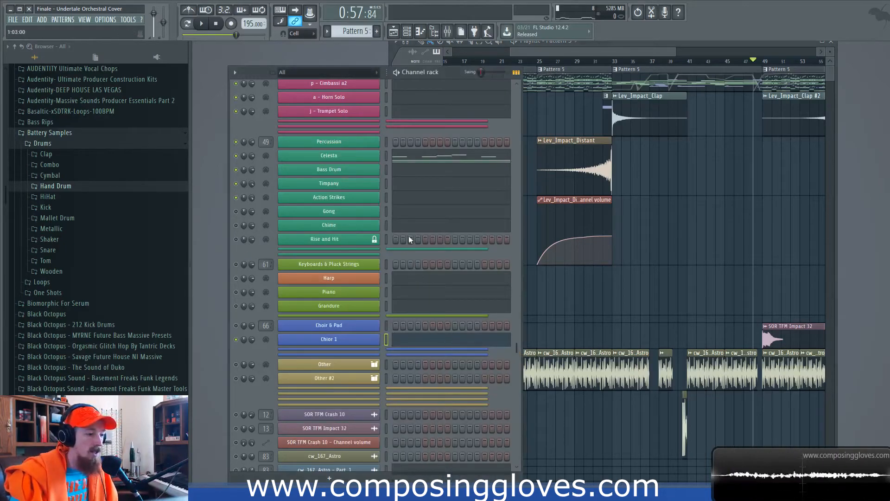
scroll(412, 239, "up", 3)
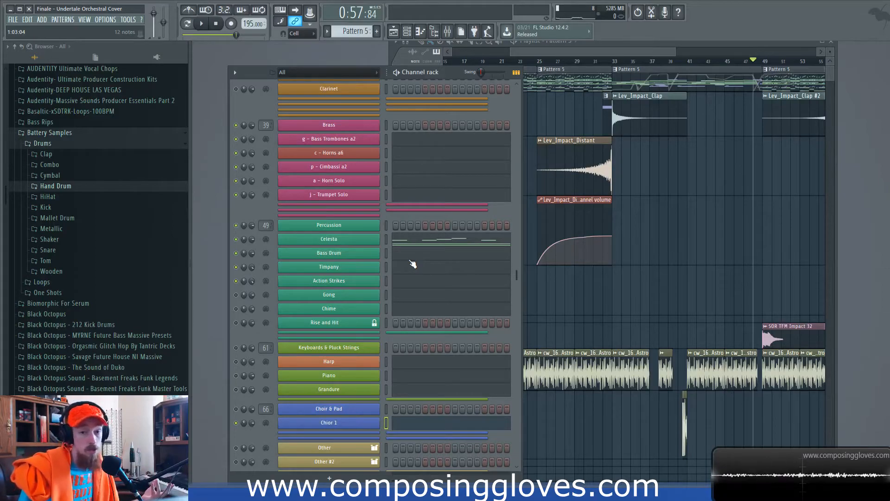
Examine the whole arrangement in the playlist from bar 1 to the last clips near bar 65
middle_click(716, 180)
scroll(668, 178, "down", 3)
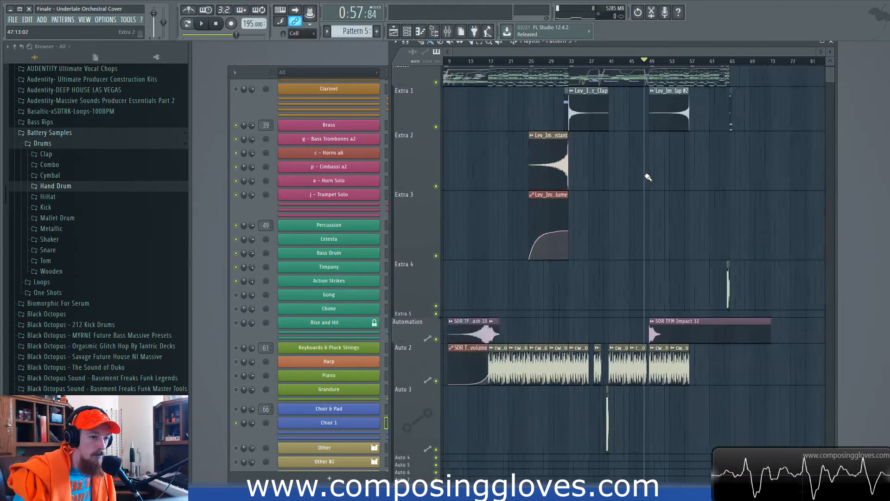
left_click_drag(632, 205, 629, 259)
left_click_drag(599, 232, 884, 253)
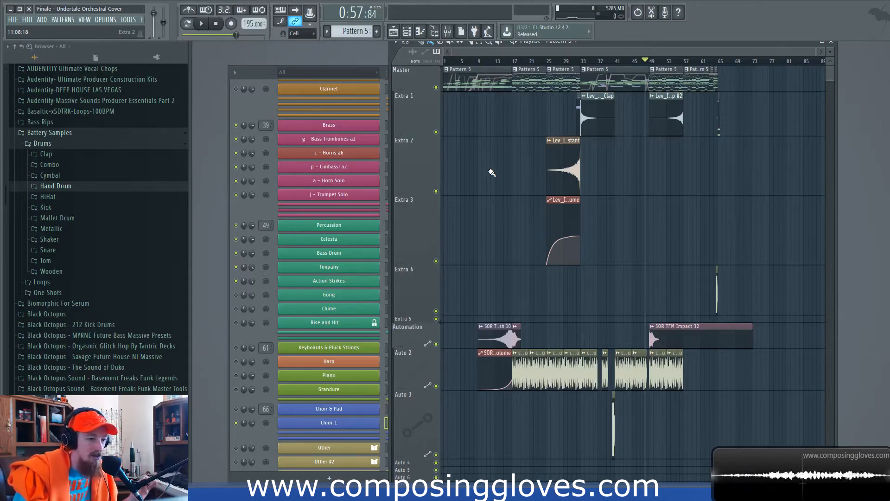
left_click_drag(555, 108, 571, 123)
scroll(549, 128, "up", 3)
scroll(549, 128, "up", 2)
left_click_drag(575, 123, 680, 134)
scroll(691, 167, "down", 4)
left_click(691, 190)
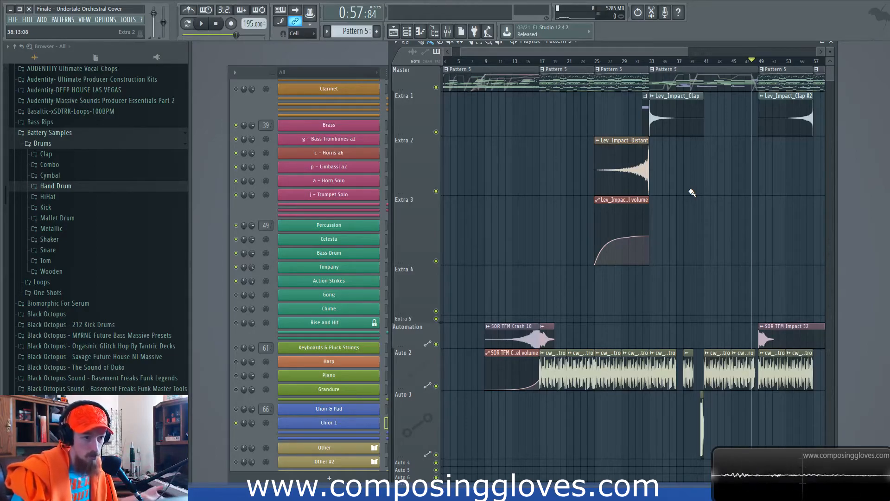
Examine the transition into bar 33 between the Lev_Impact_Distant and Lev_Impact_Clap clips in the playlist
left_click_drag(628, 195, 690, 156)
left_click(680, 157, "ctrl")
scroll(659, 163, "up", 5)
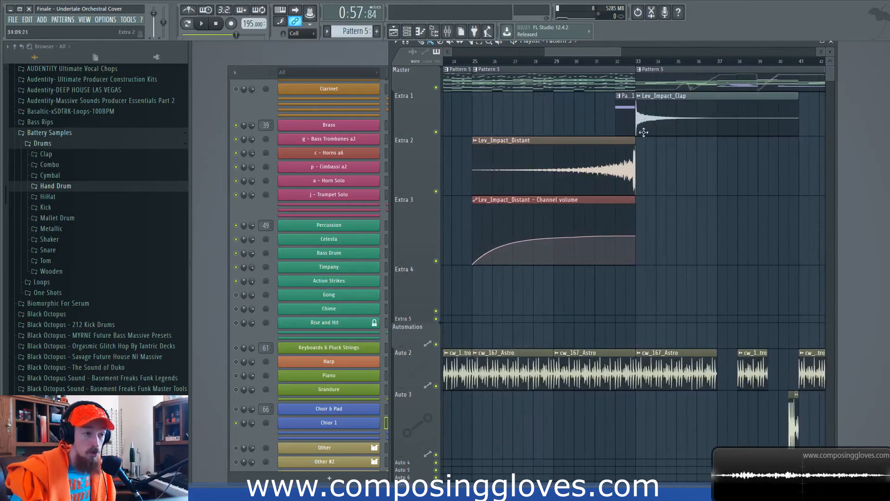
left_click_drag(537, 80, 698, 87)
left_click_drag(578, 113, 724, 163)
left_click(690, 164, "ctrl")
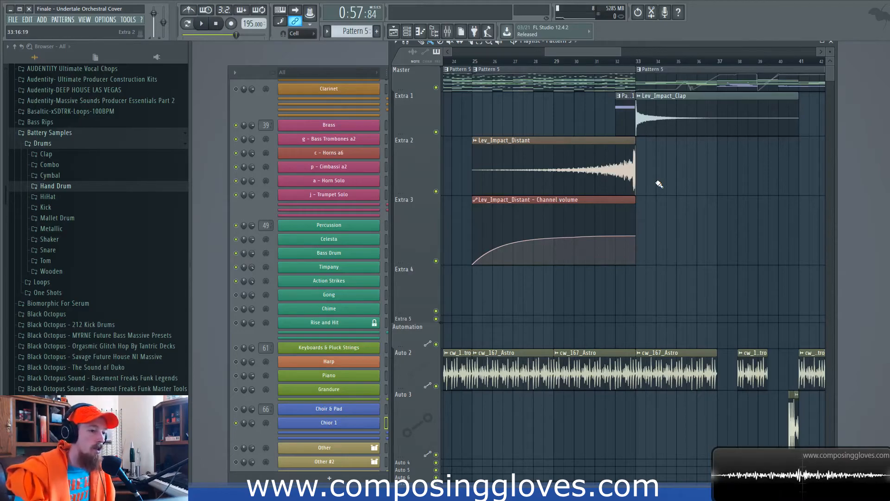
left_click_drag(550, 85, 659, 95)
left_click(581, 103, "ctrl")
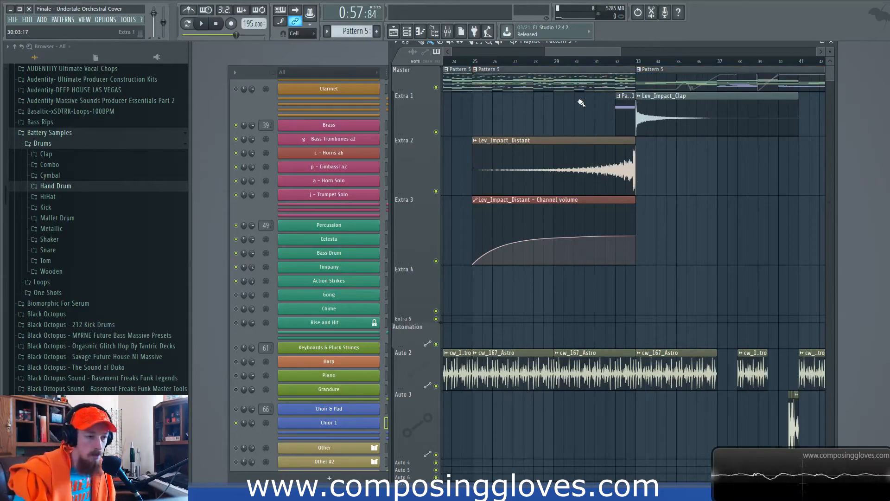
scroll(584, 124, "down", 5)
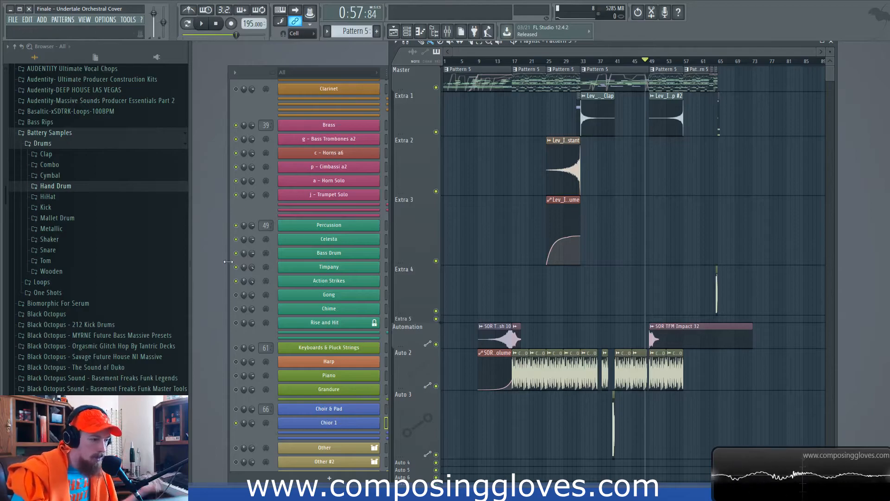
Open the Brass channel's Kontakt rack, collapse the g - Bass Trombones a2 instrument to examine the loaded brass patches, and close the plugin
left_click(250, 214)
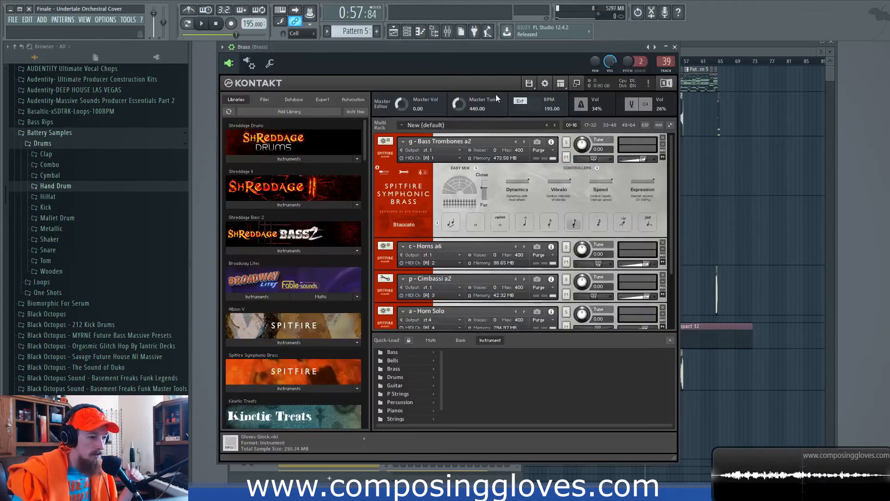
left_click(387, 156)
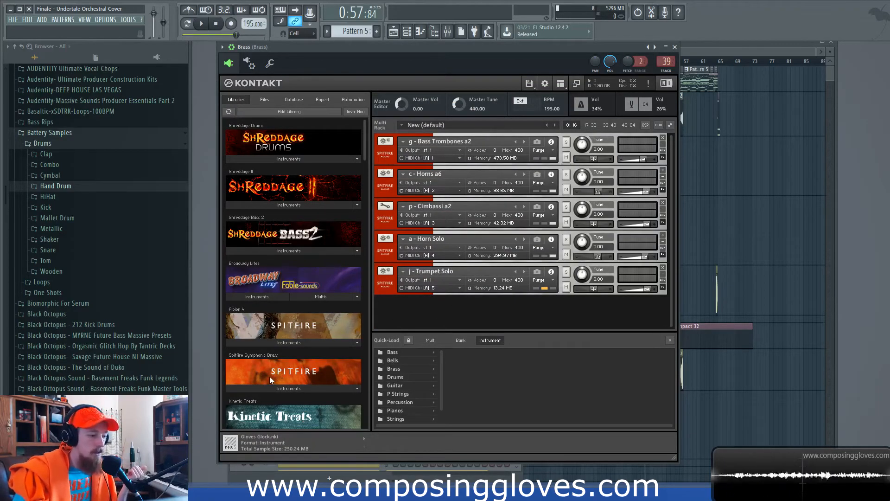
left_click(674, 47)
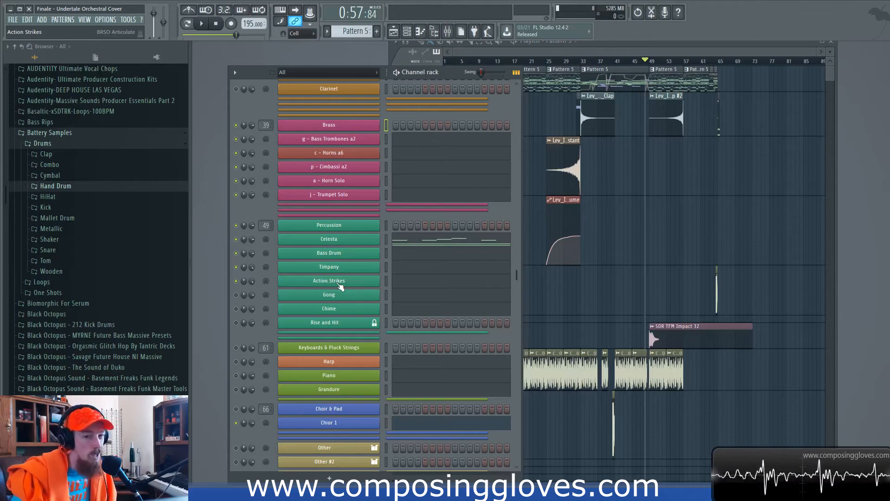
Examine the Percussion channel's Kontakt instruments, briefly expanding Gong Electrolisys to view its library interface, and close the plugin
left_click(353, 228)
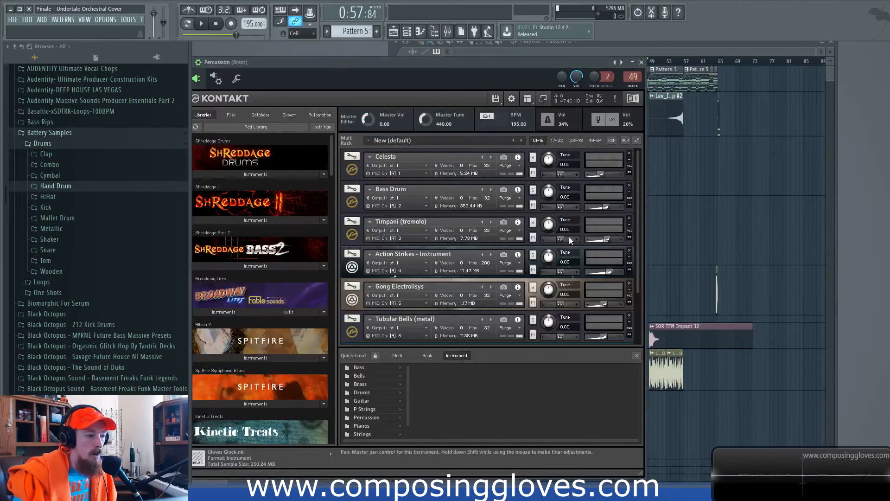
left_click(352, 300)
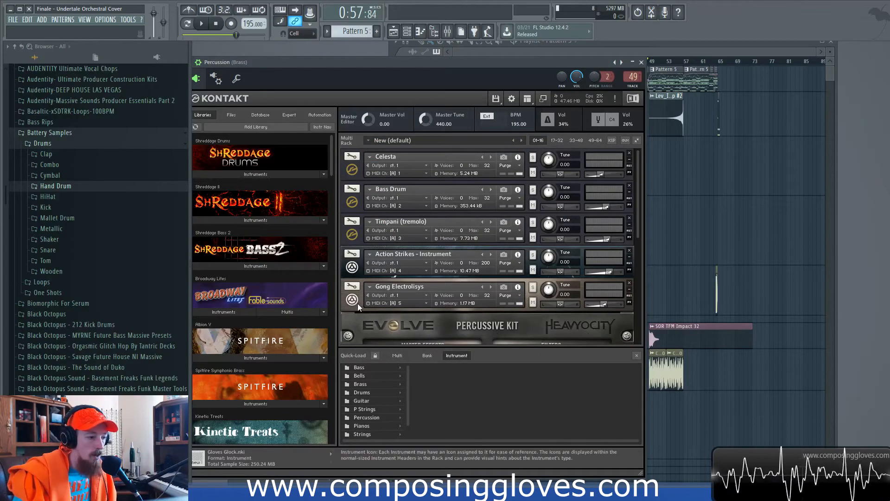
left_click(352, 301)
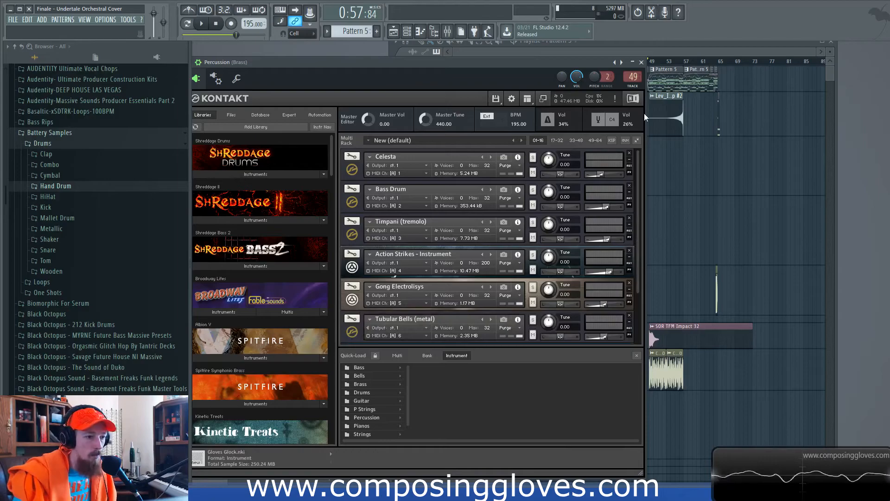
left_click(642, 62)
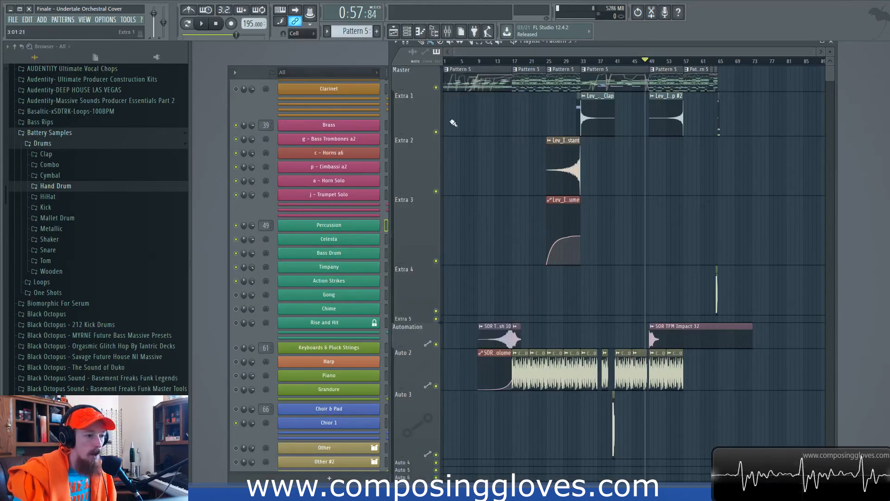
left_click(247, 208)
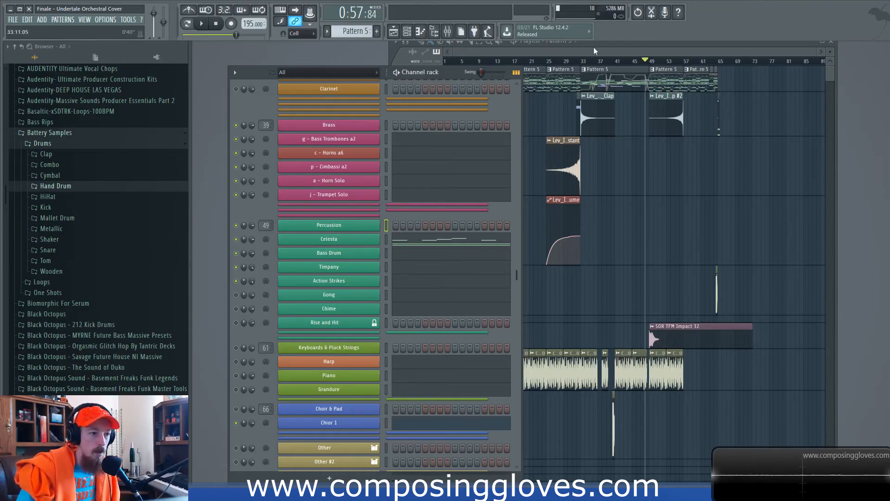
left_click(628, 218)
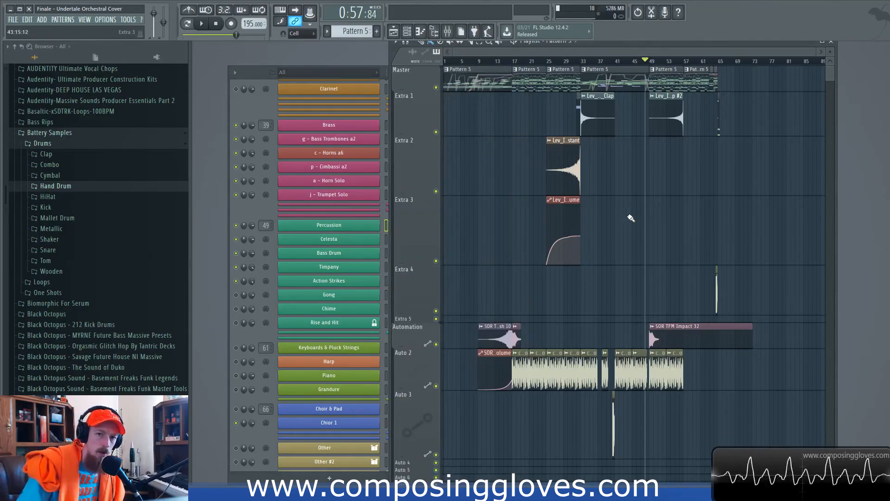